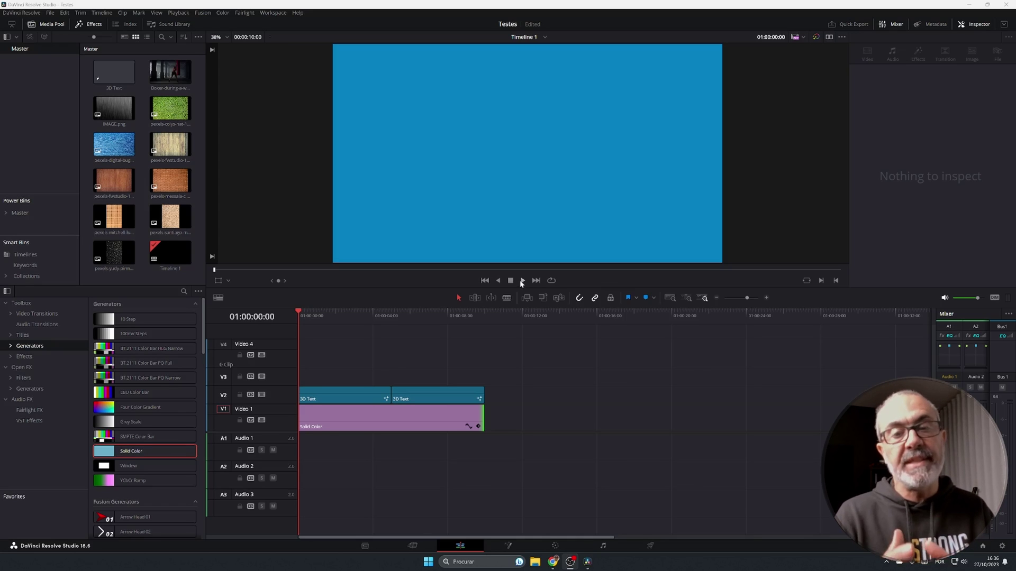
Step: Play the timeline to preview the finished 3D Text clips
left_click(522, 281)
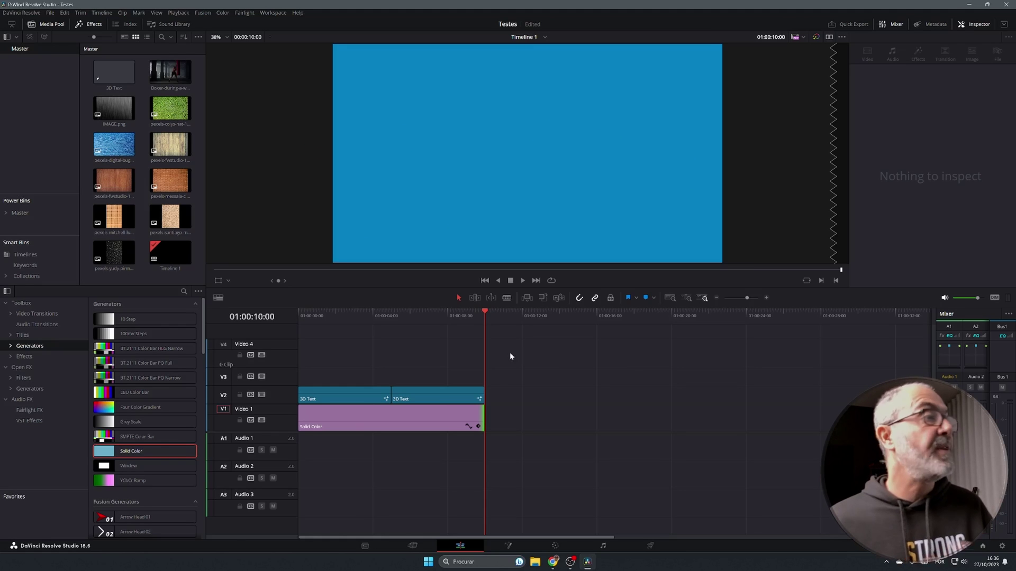
Step: Create a new Fusion composition clip named "3D" in the media pool's Master bin
left_click(142, 183)
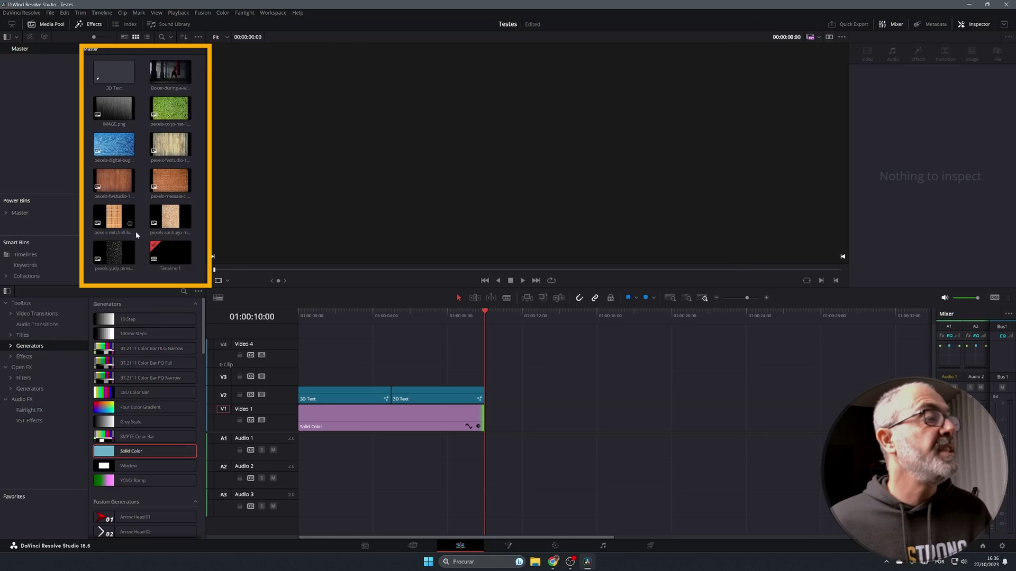
right_click(145, 275)
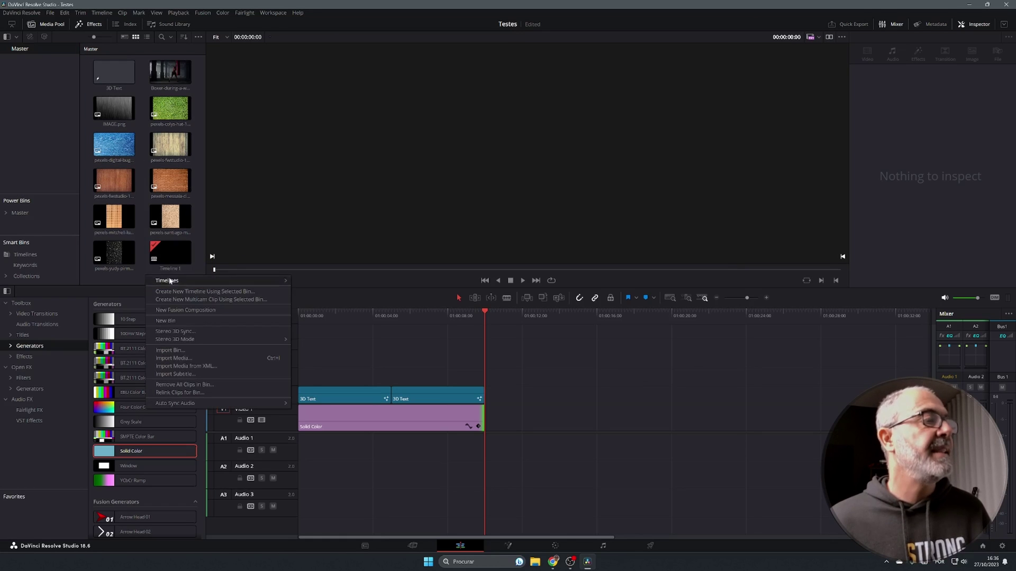
left_click(183, 310)
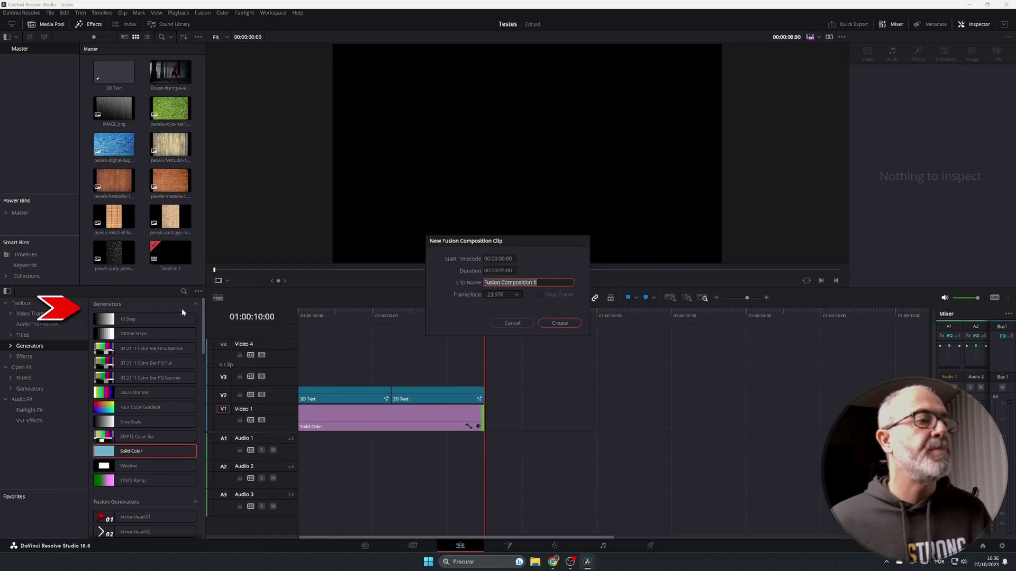
type("3D")
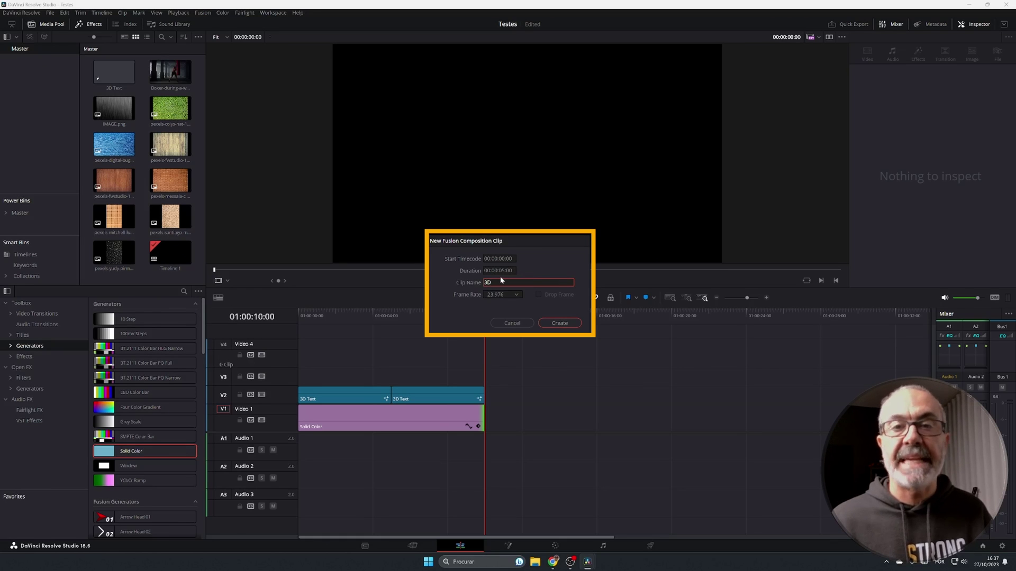
left_click(560, 322)
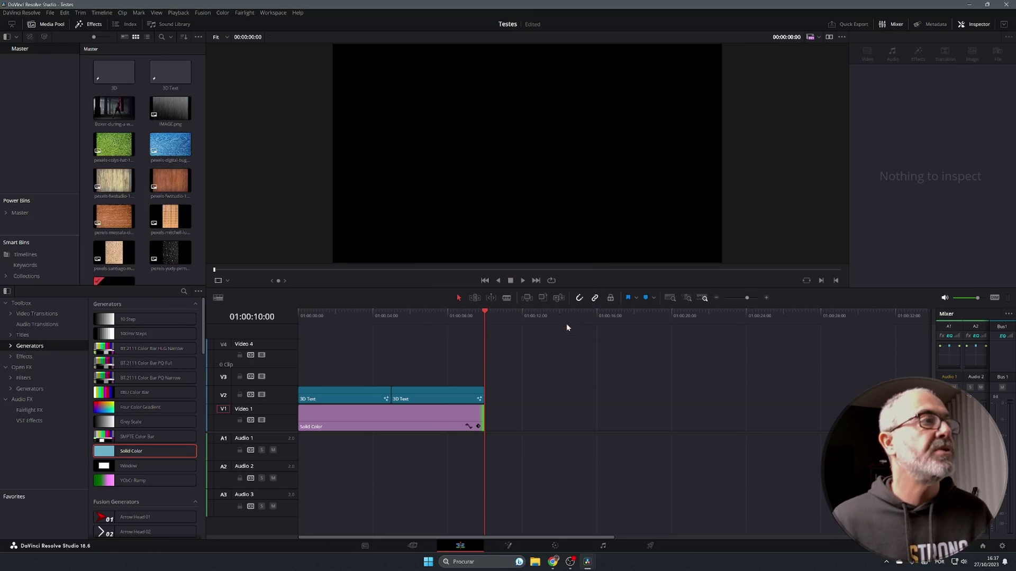
Step: Open the 3D composition in Fusion and move the MediaOut1 node further right to make room for other nodes
left_click(117, 69)
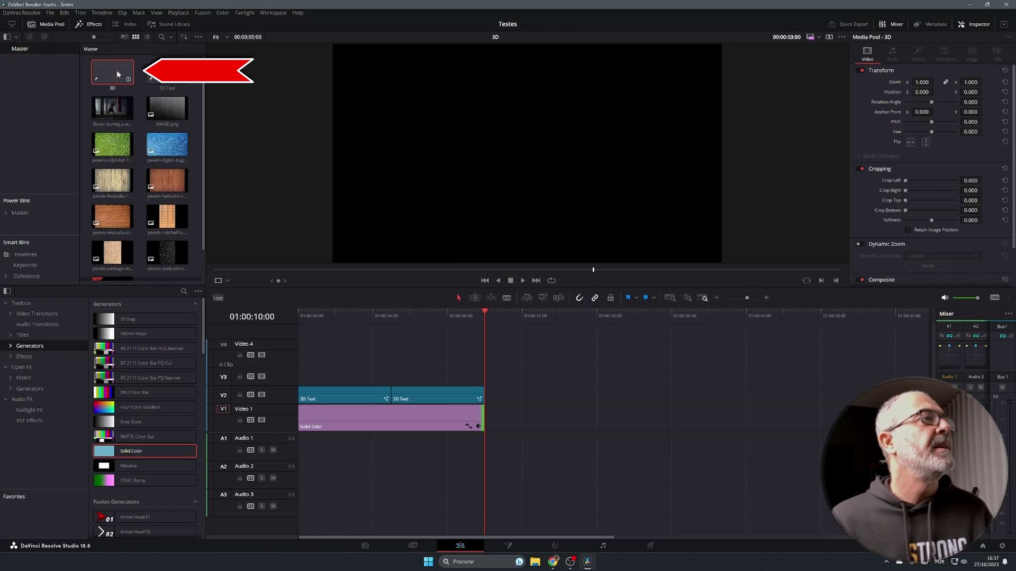
double_click(117, 71)
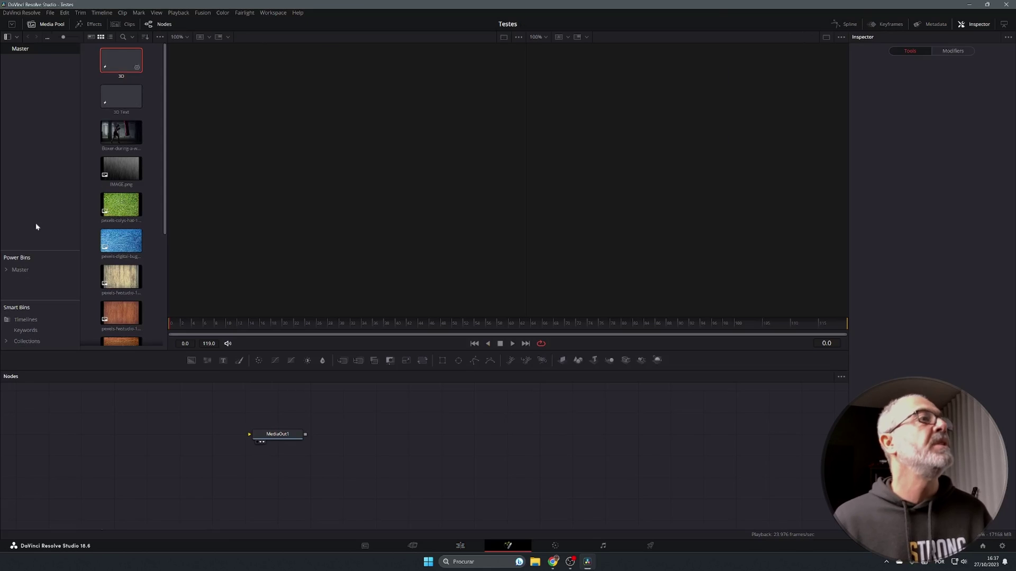
left_click_drag(275, 434, 541, 479)
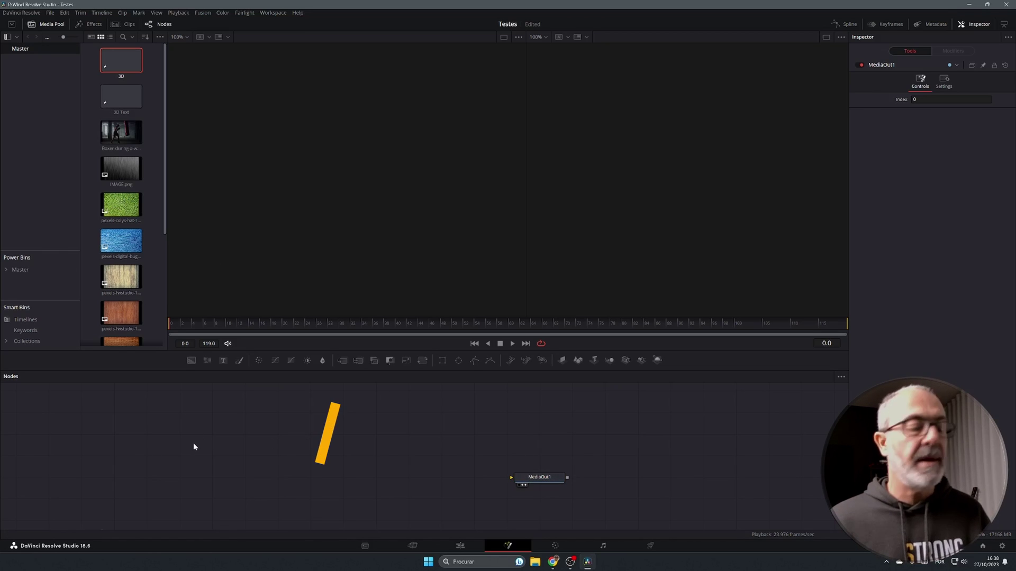
Step: Add a Text 3D node to the node graph and place it well to the left of MediaOut1
key("shift+space")
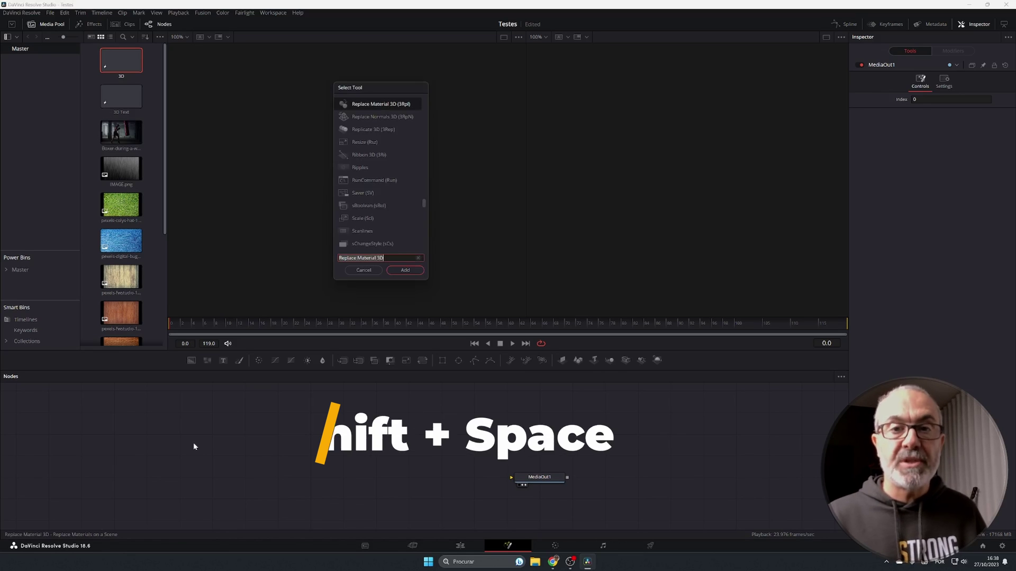
key("BackSpace")
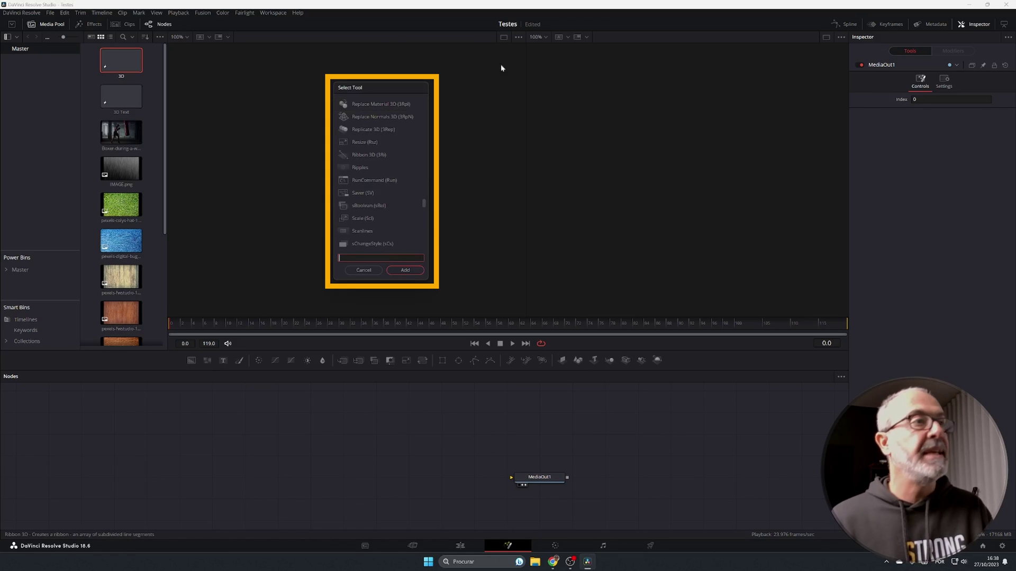
left_click_drag(362, 93, 439, 102)
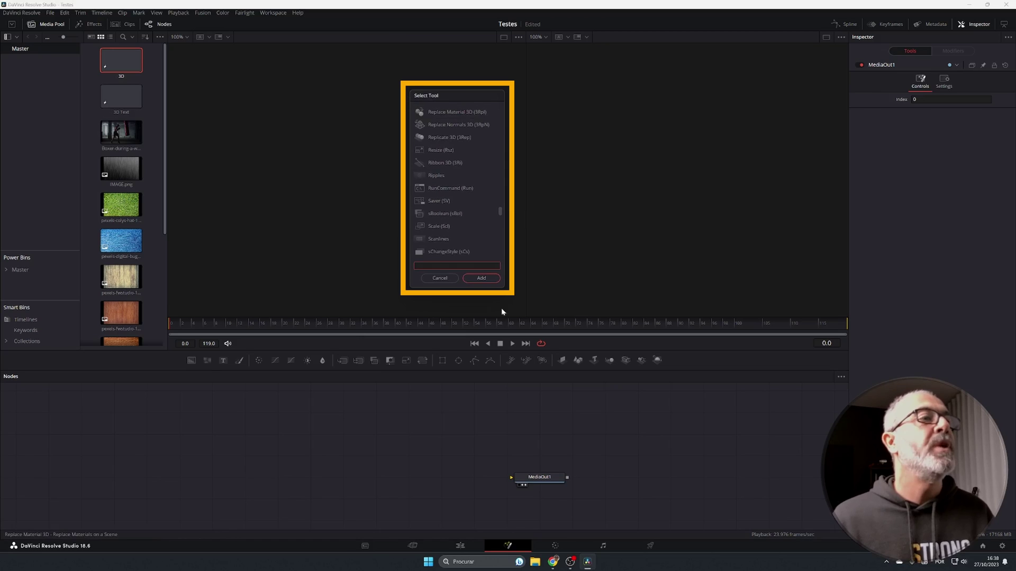
type("text")
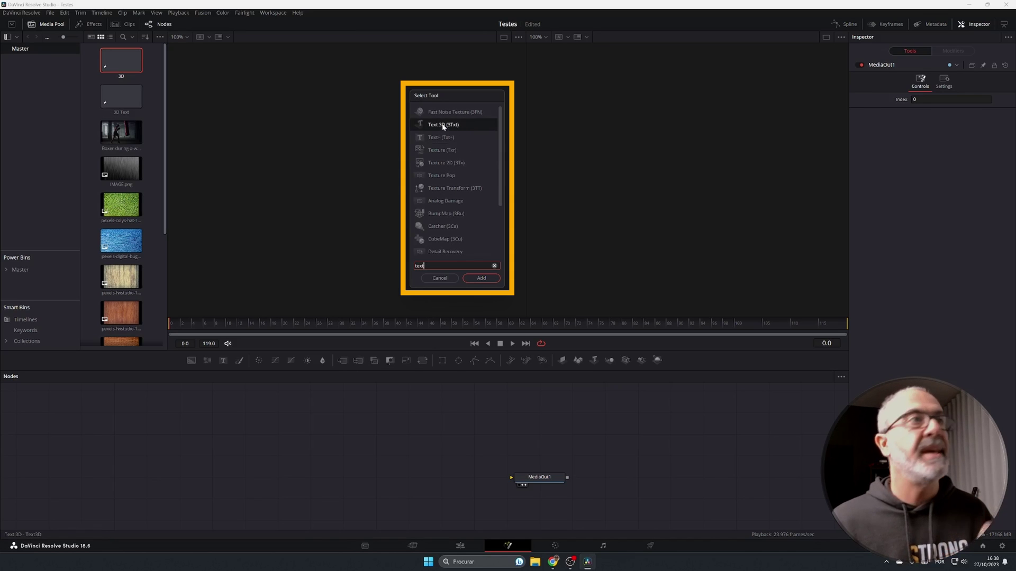
type("3D")
left_click(481, 277)
left_click_drag(277, 415, 188, 462)
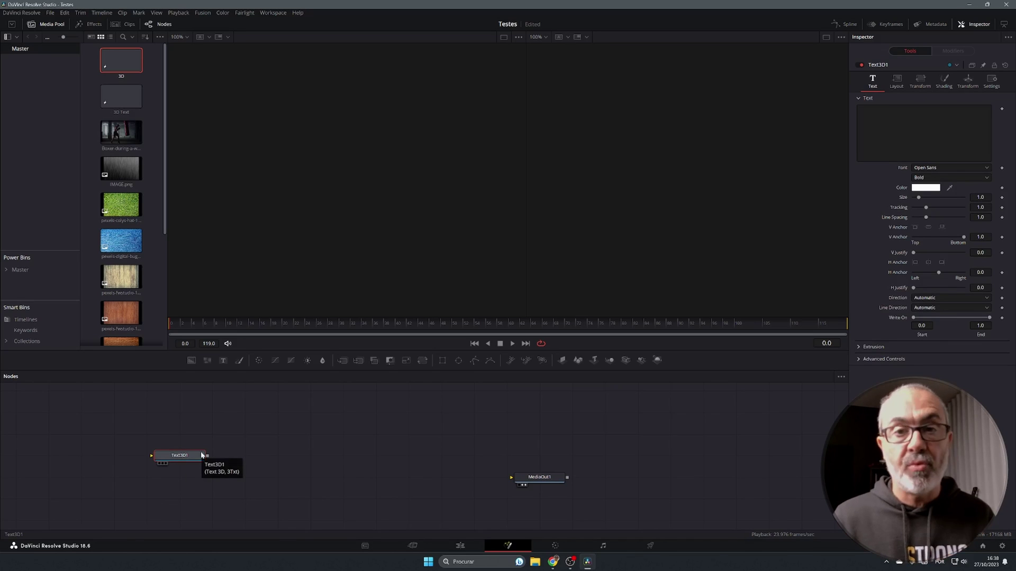
Step: Add a Renderer 3D node feeding MediaOut1 and connect the Text3D1 output to it
left_click_drag(208, 456, 530, 480)
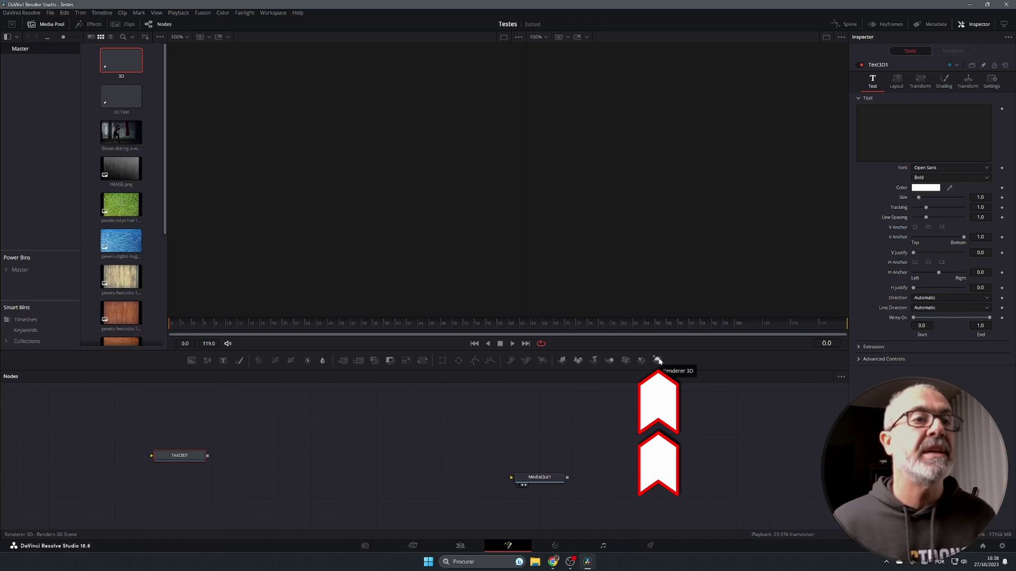
left_click_drag(658, 360, 528, 481)
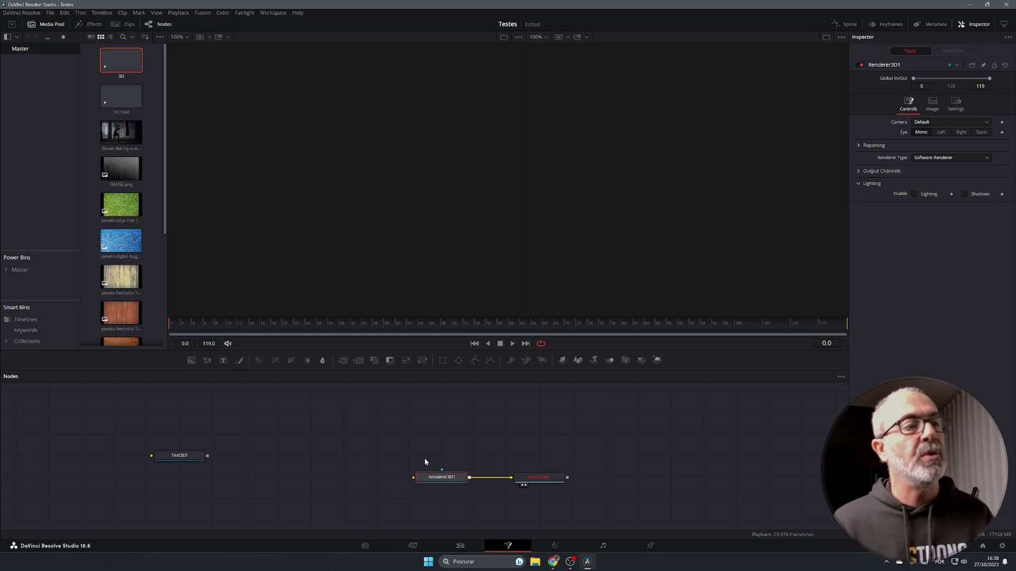
left_click_drag(208, 455, 441, 479)
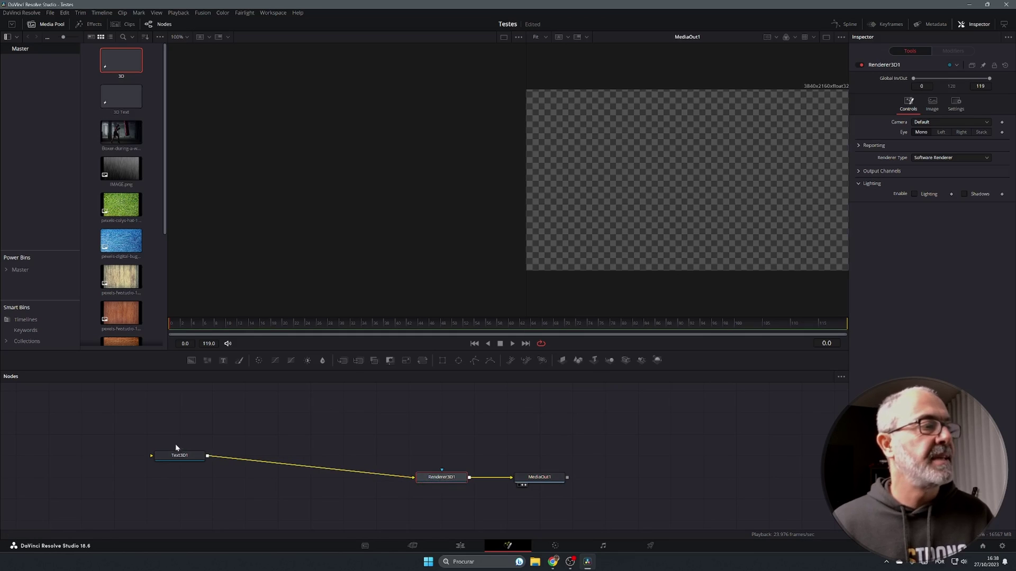
Step: Line up the Text3D1 node with the renderer and display it in the first viewer
left_click_drag(189, 457, 222, 480)
left_click(222, 480)
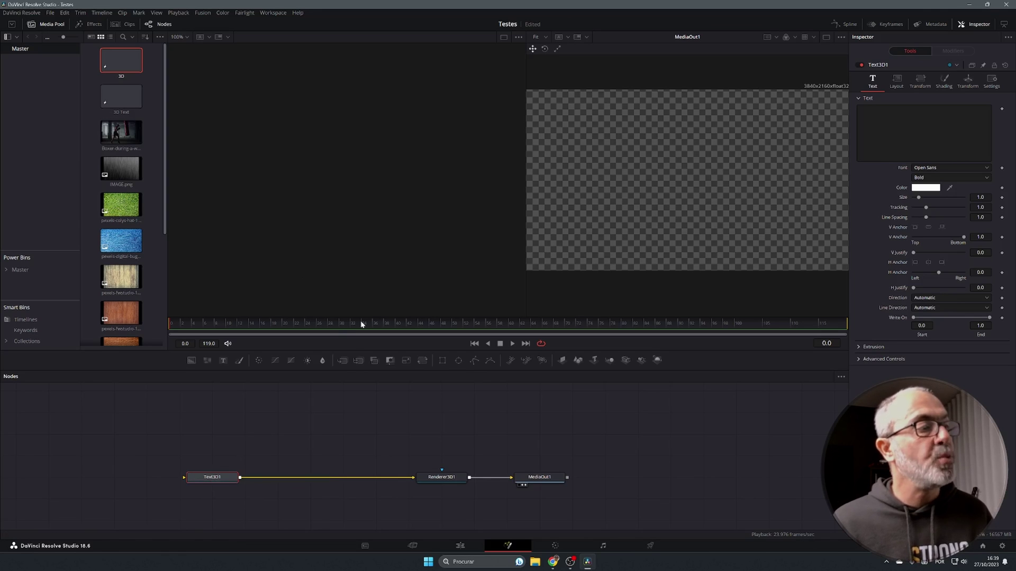
key("1")
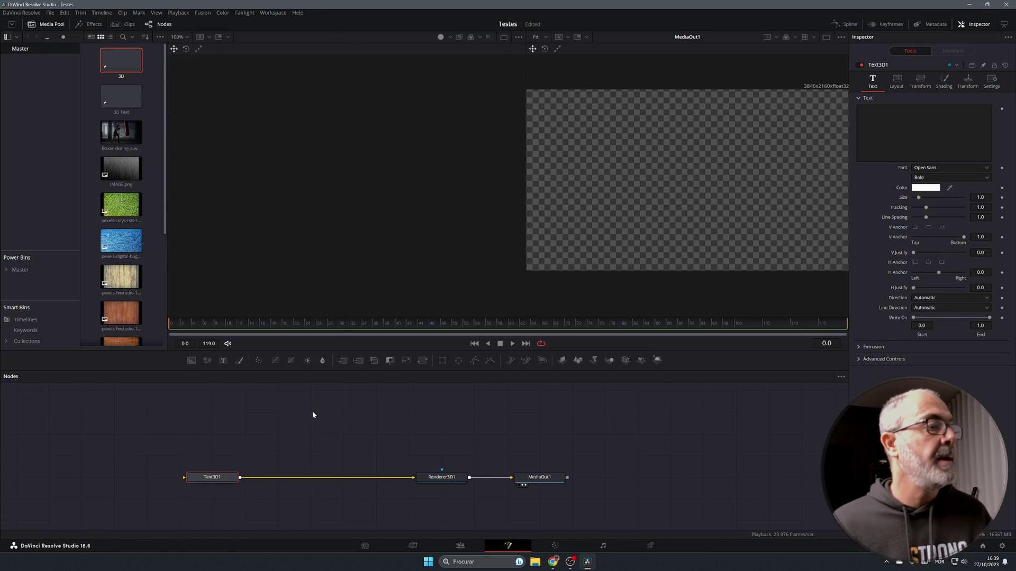
key("1")
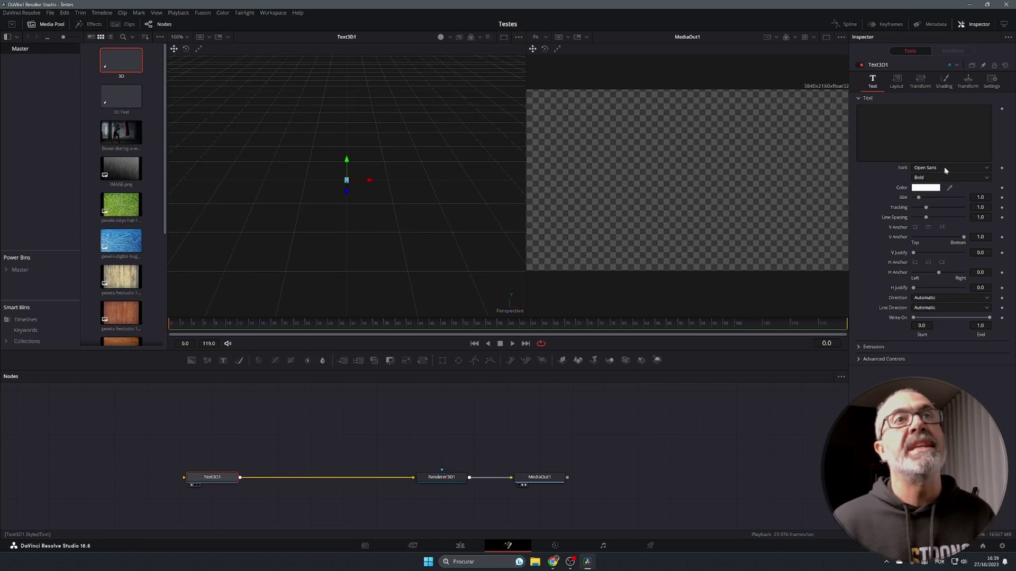
left_click(979, 23)
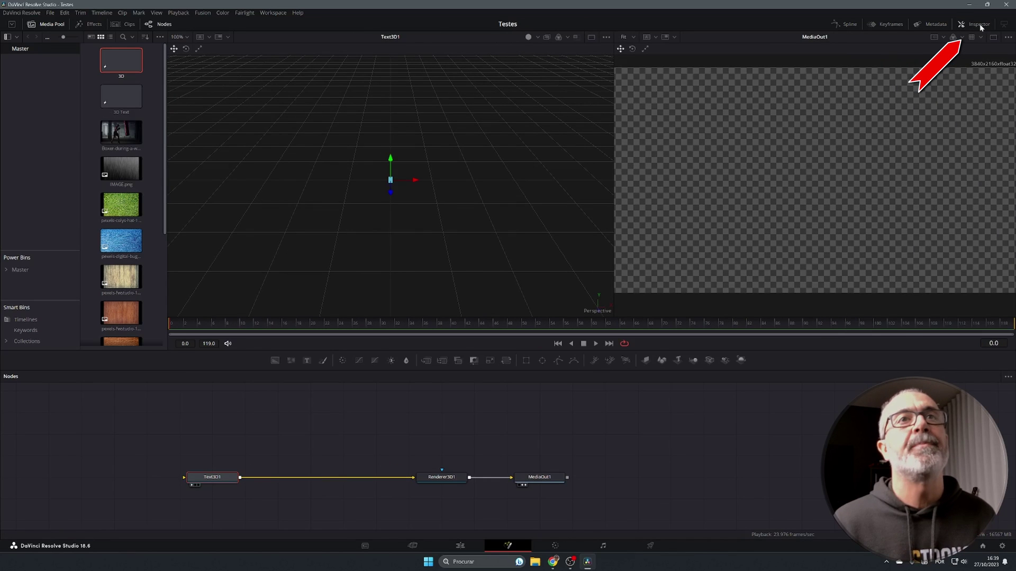
left_click(979, 24)
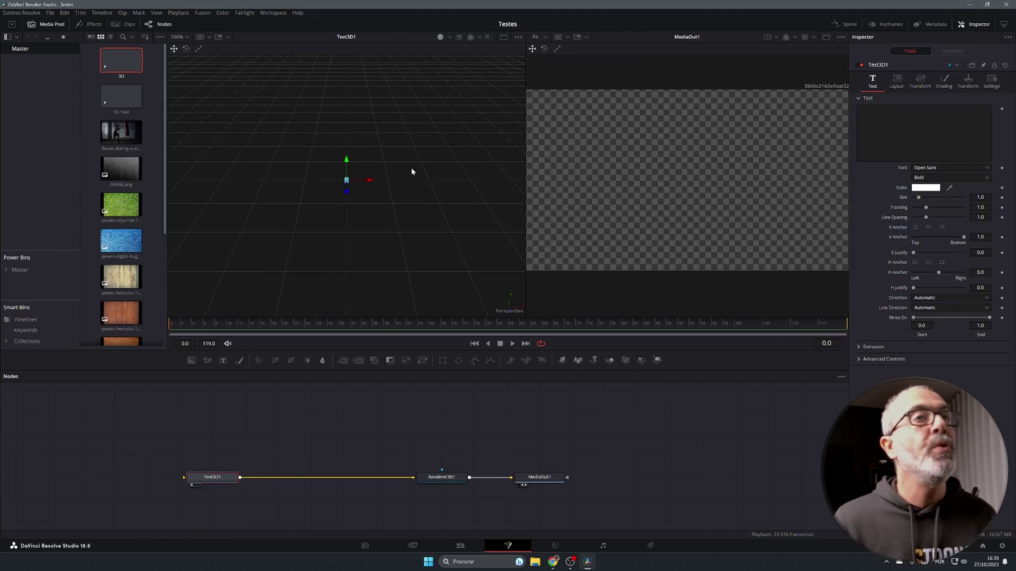
left_click(827, 37)
left_click(826, 37)
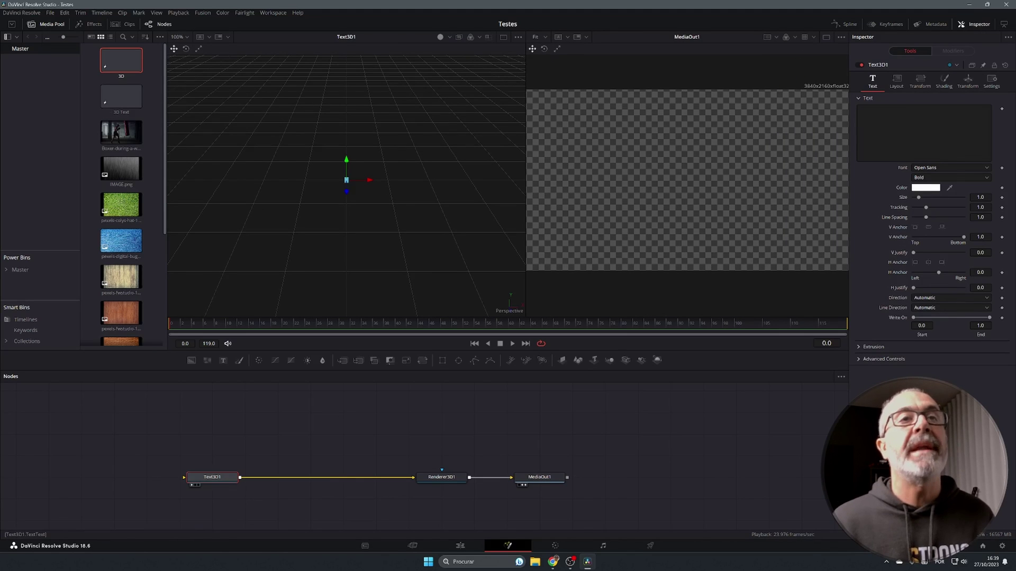
Step: Enter "3D TEXT" as the text of Text3D1 and set its font to Montserrat Black
left_click(859, 109)
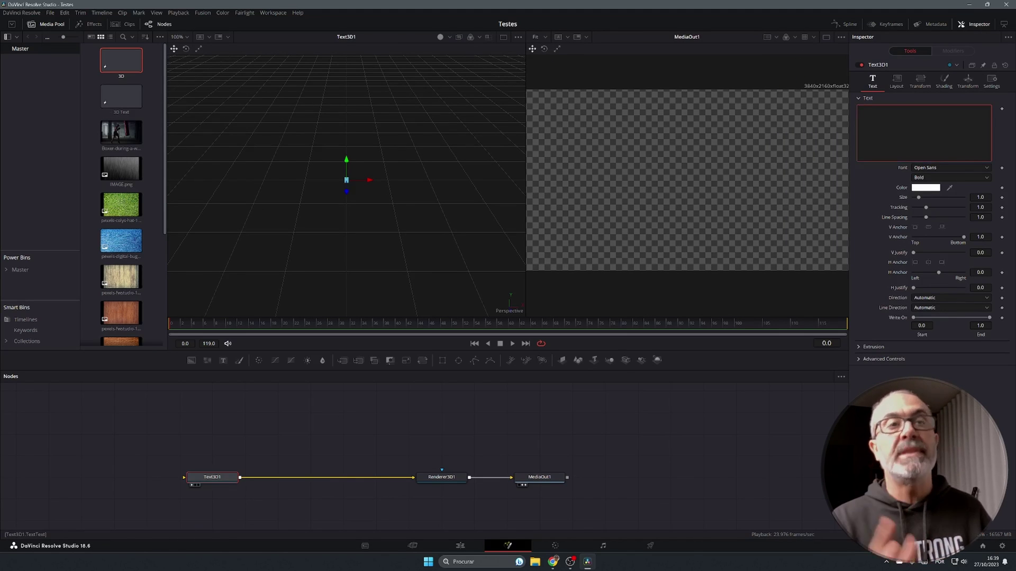
type("3D TEXT")
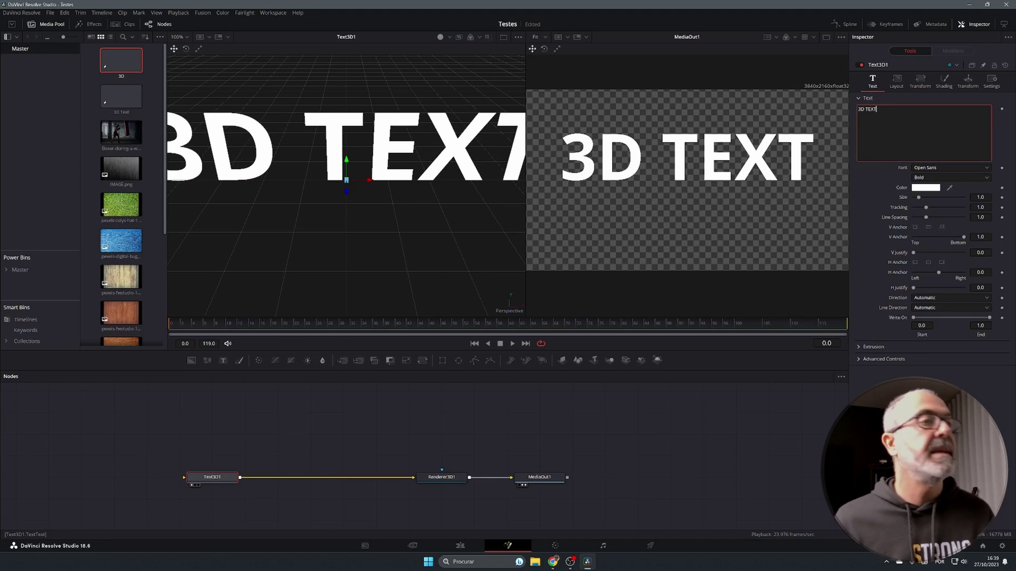
left_click(954, 168)
left_click(937, 179)
left_click(939, 178)
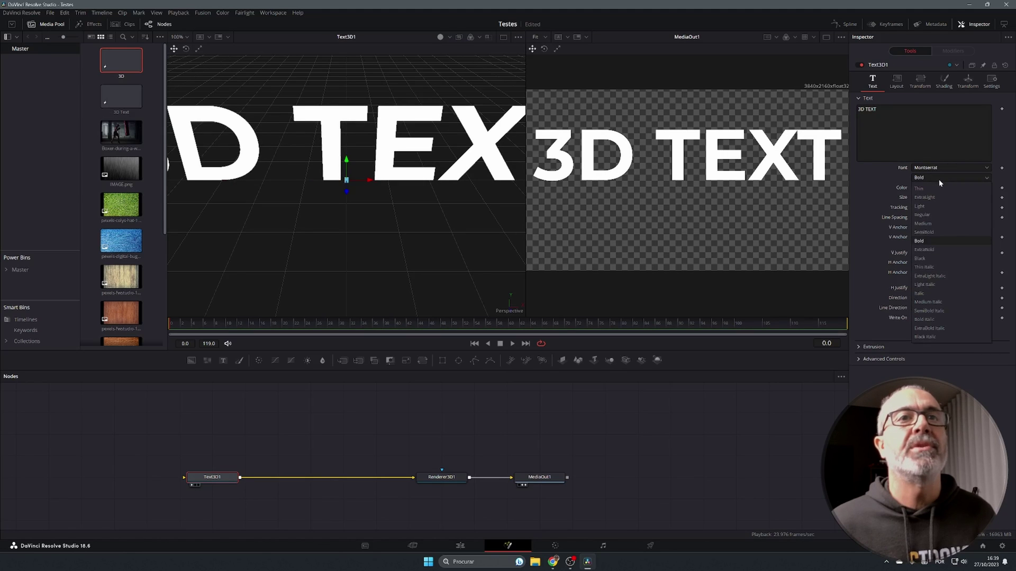
left_click(926, 257)
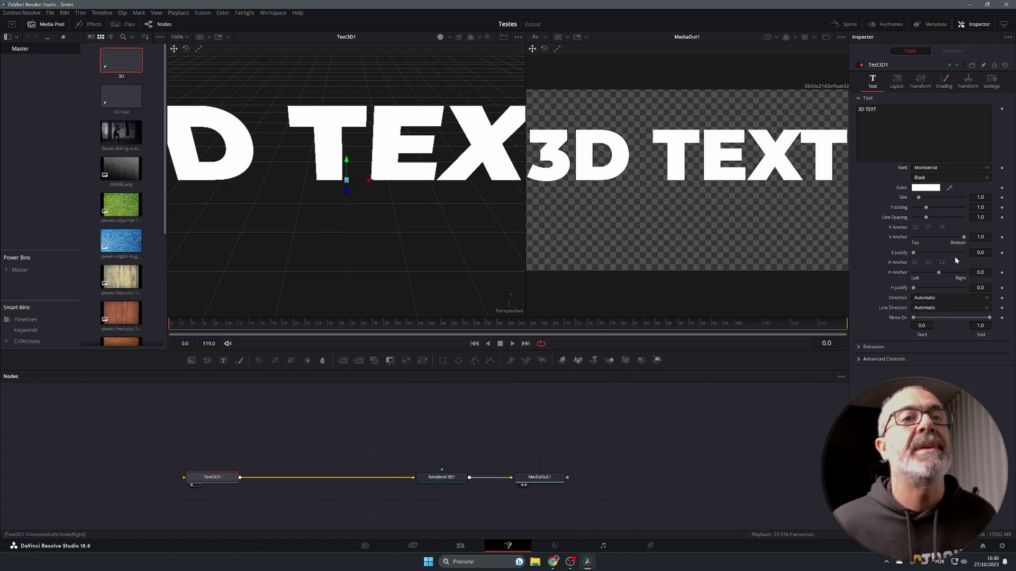
Step: Set the text's extrusion depth to about 0.11
left_click(864, 347)
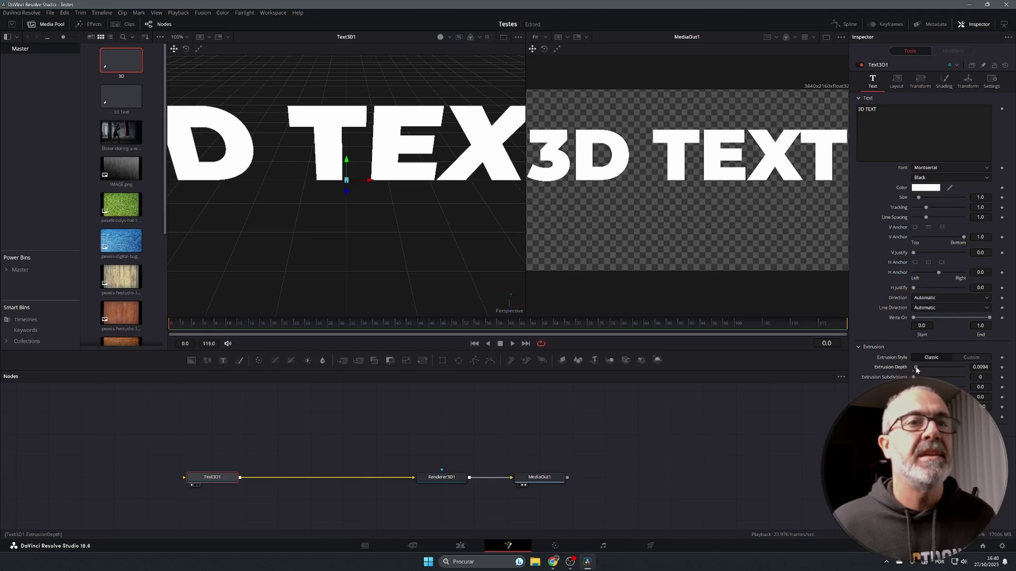
left_click_drag(913, 370, 940, 365)
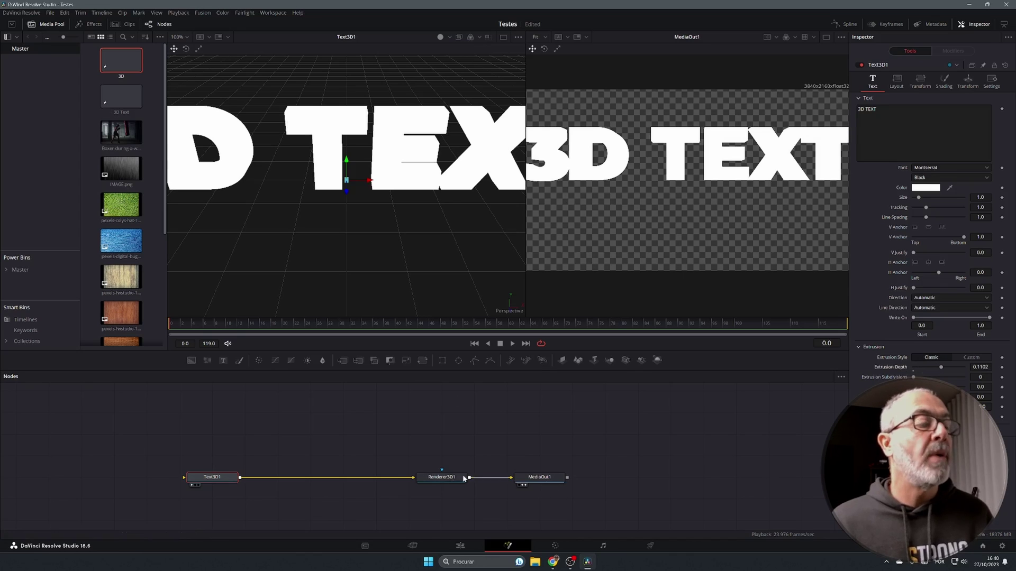
Step: Enable lighting and shadows on the Renderer3D1 node
left_click(443, 478)
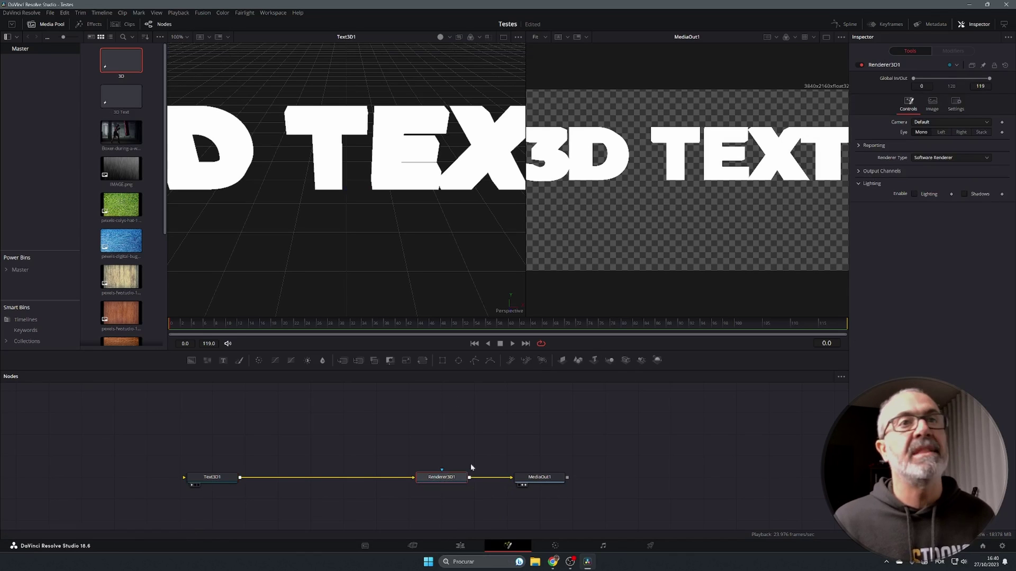
left_click(914, 194)
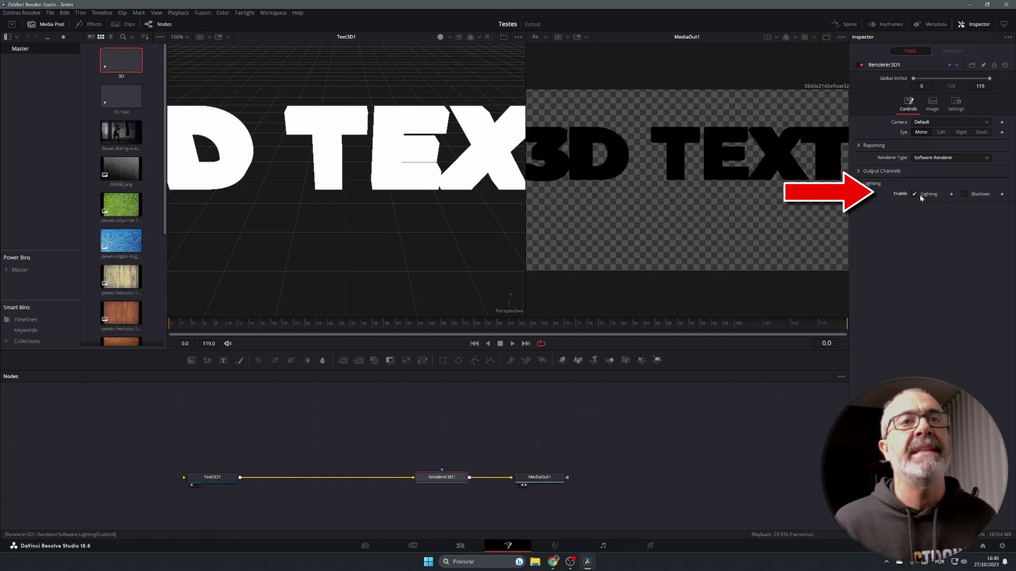
left_click(964, 194)
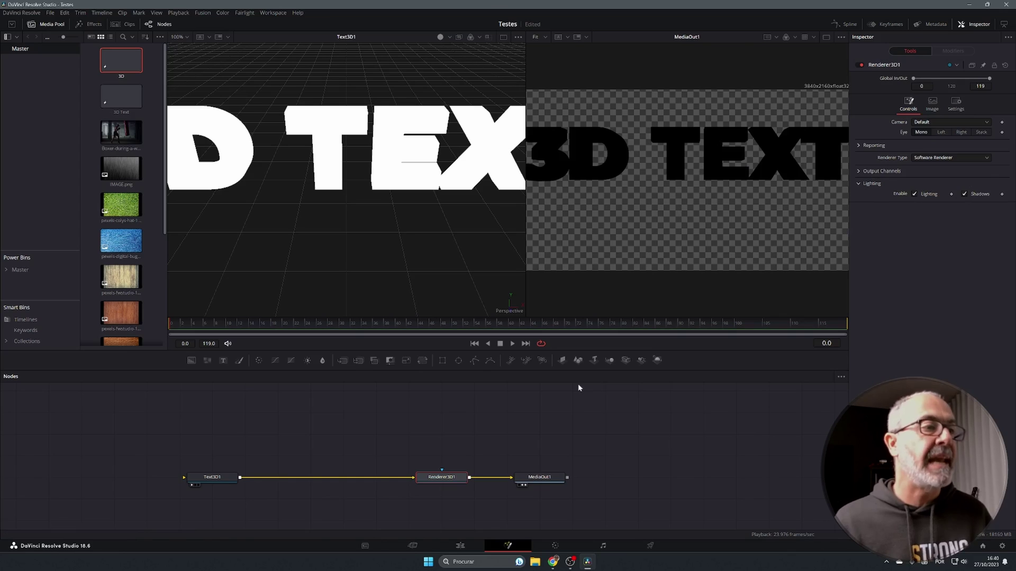
Step: Move the Renderer3D1 and MediaOut1 nodes together further right to free space after Text3D1
left_click(545, 478, "ctrl")
left_click_drag(545, 482, 682, 471)
left_click(668, 434)
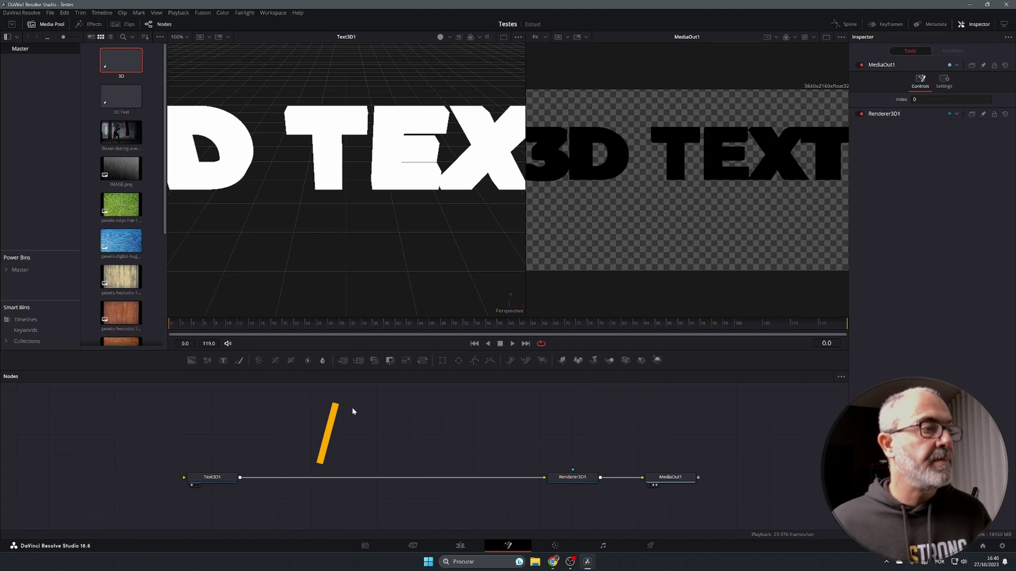
Step: Add a Directional Light node above the link after Text3D1 and merge its output with the text's output
key("shift+space")
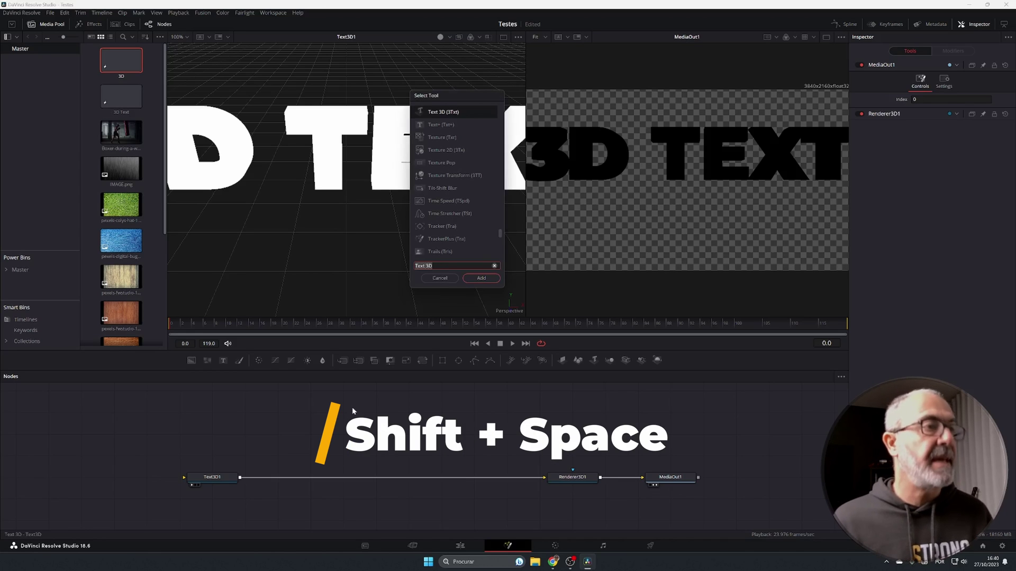
type("direct")
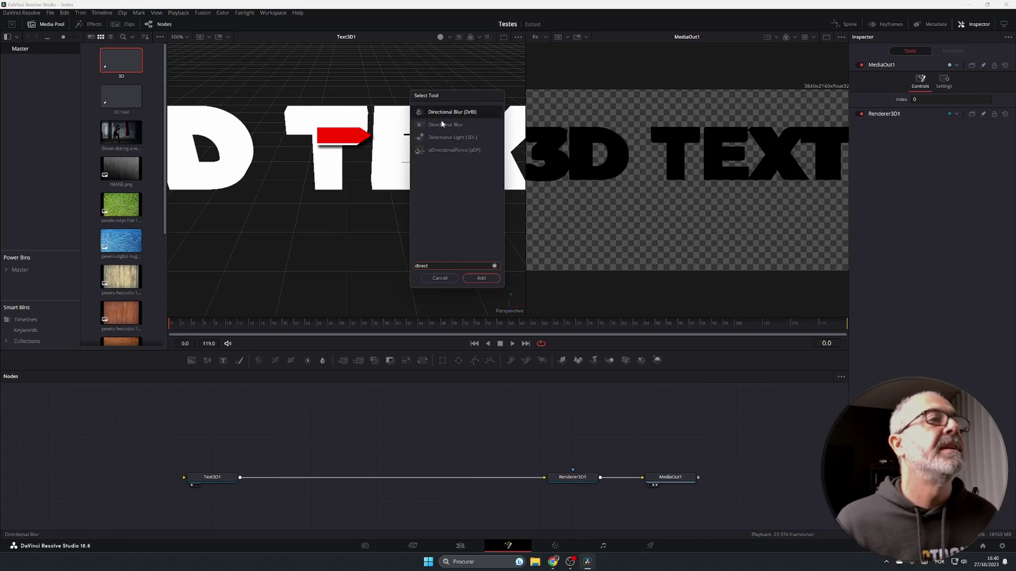
left_click(463, 138)
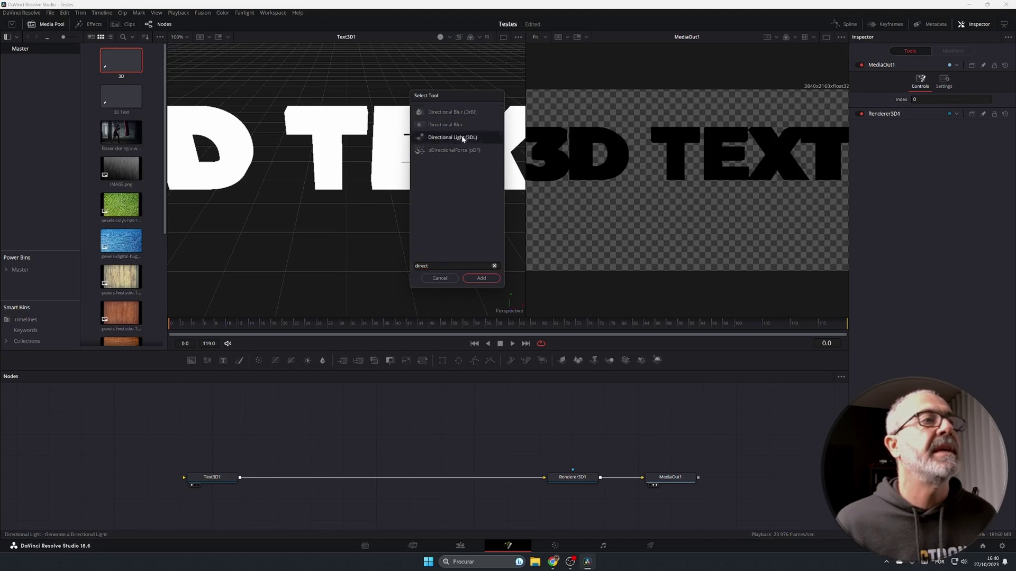
left_click(481, 277)
left_click_drag(339, 412, 383, 411)
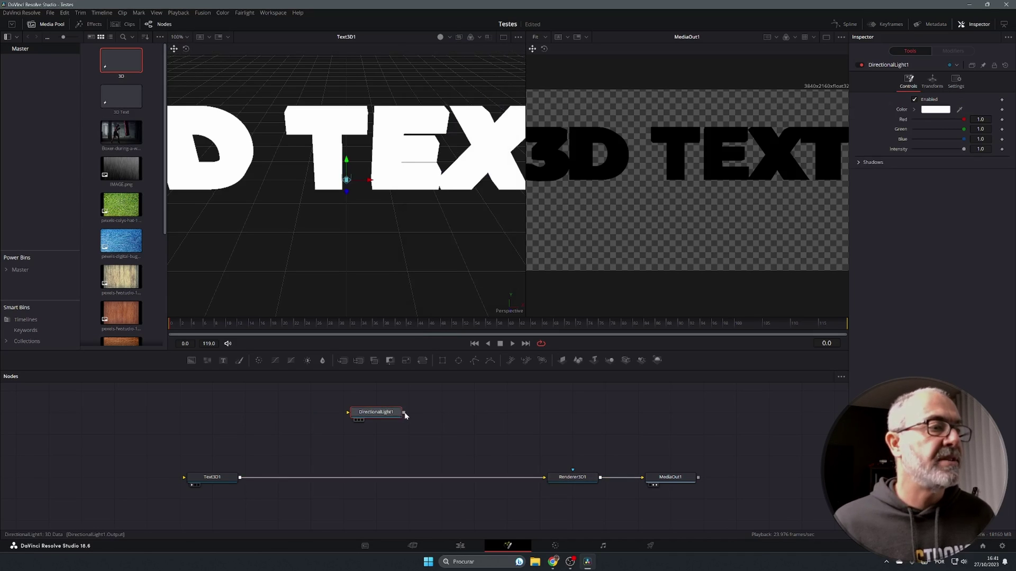
left_click_drag(404, 416, 241, 480)
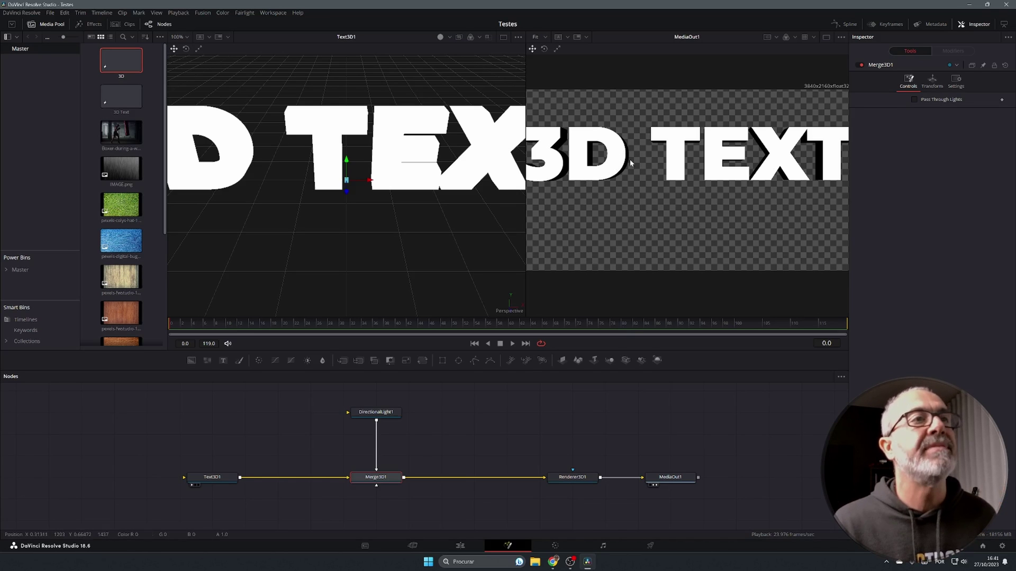
Step: Move DirectionalLight1 above and in front of the text, to about Y 0.90 and Z 1.54
left_click(380, 414)
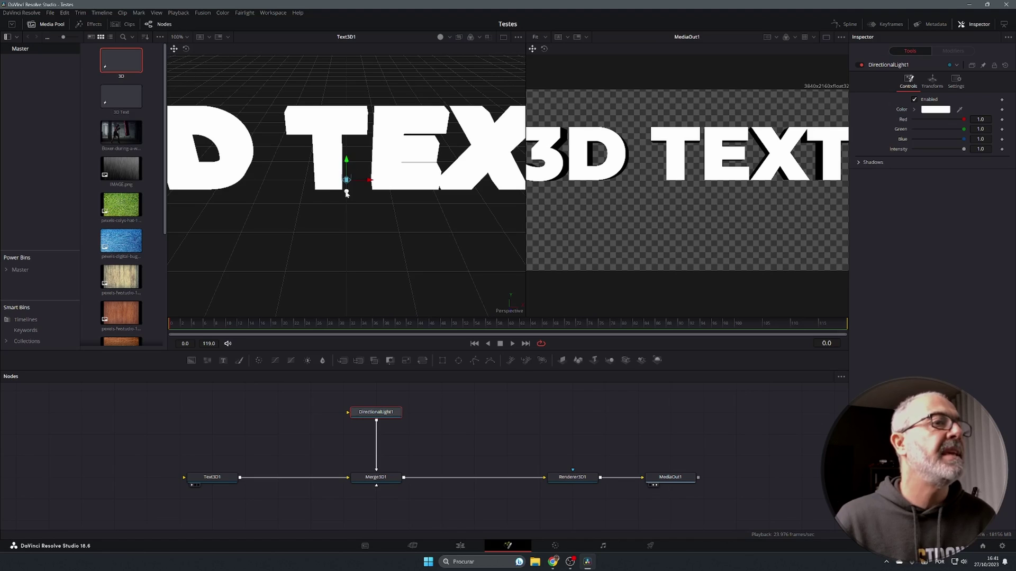
left_click_drag(345, 225, 344, 266)
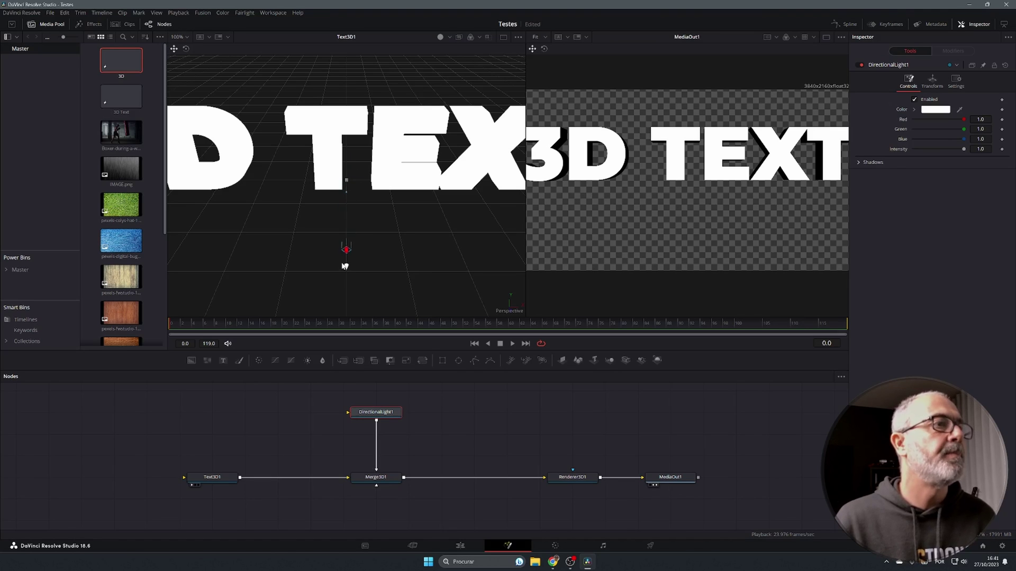
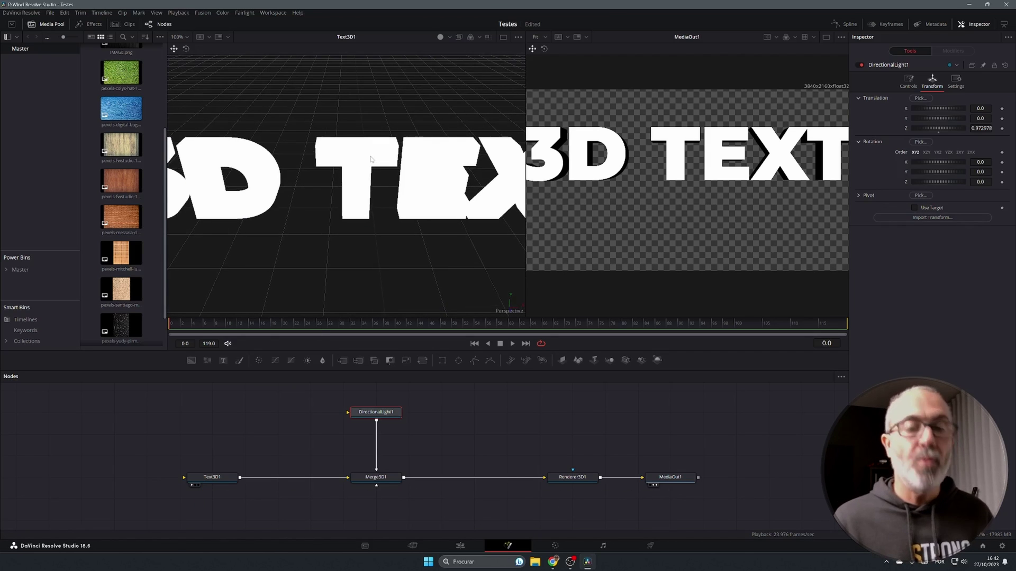
left_click_drag(422, 275, 332, 243)
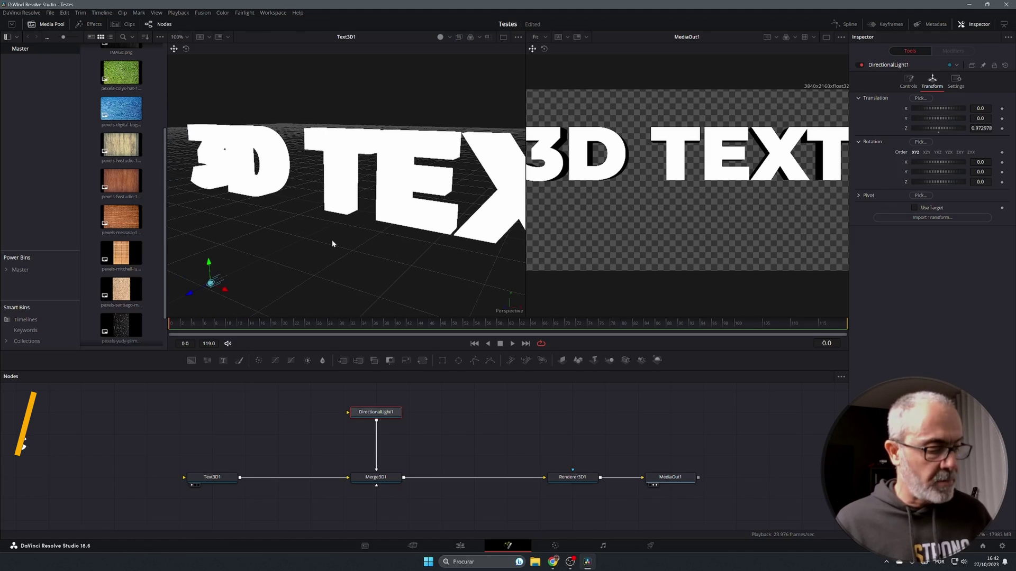
scroll(332, 240, "up", 3)
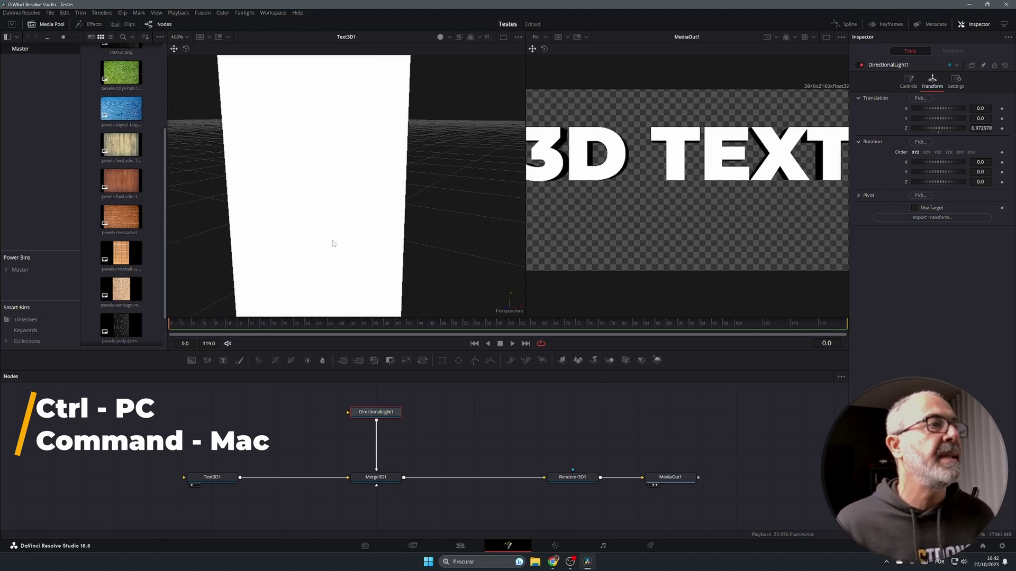
scroll(331, 239, "down", 5)
scroll(331, 239, "up", 2)
scroll(331, 239, "down", 2)
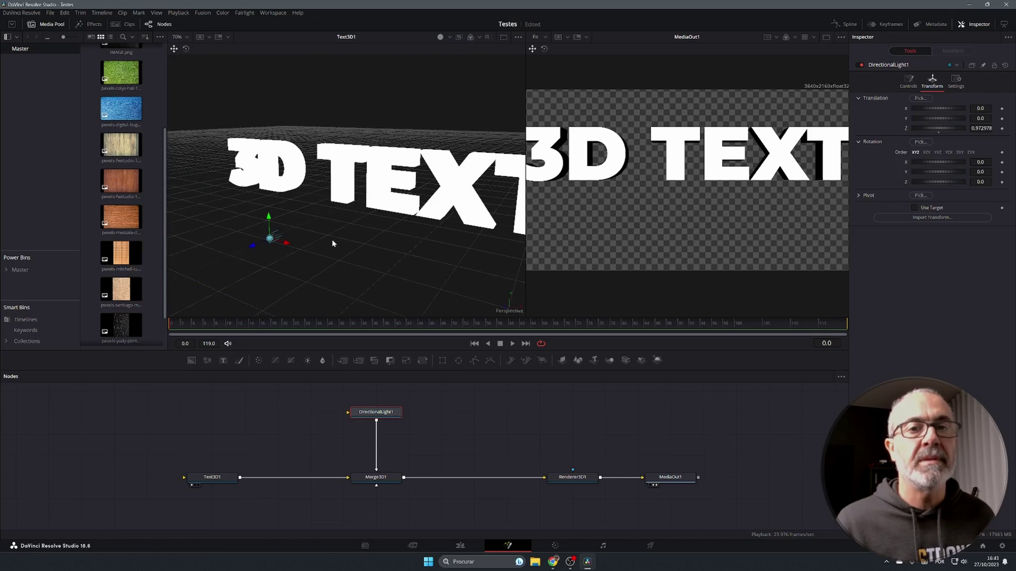
scroll(332, 239, "up", 4)
scroll(332, 239, "down", 4)
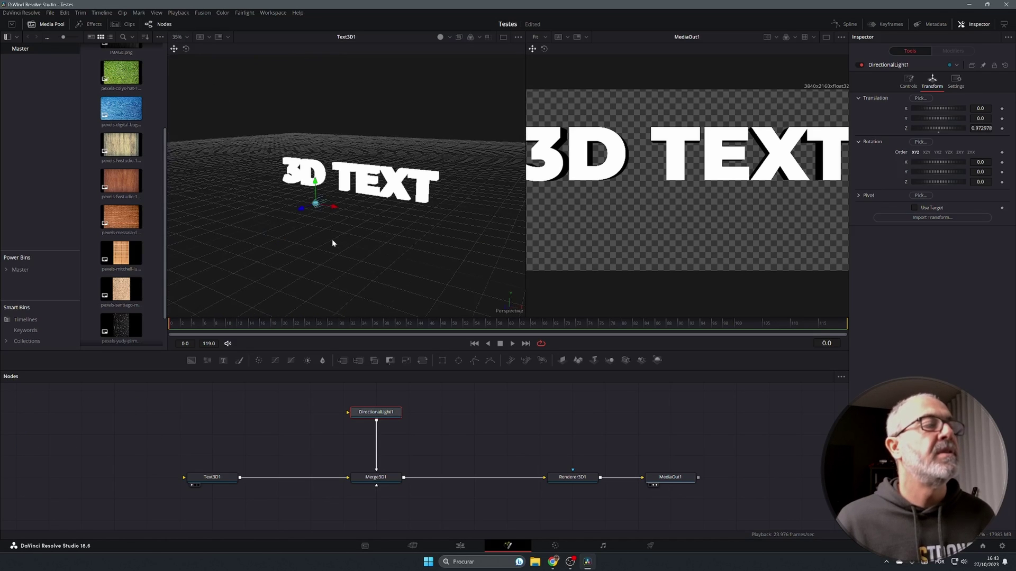
scroll(332, 239, "up", 2)
scroll(332, 239, "down", 1)
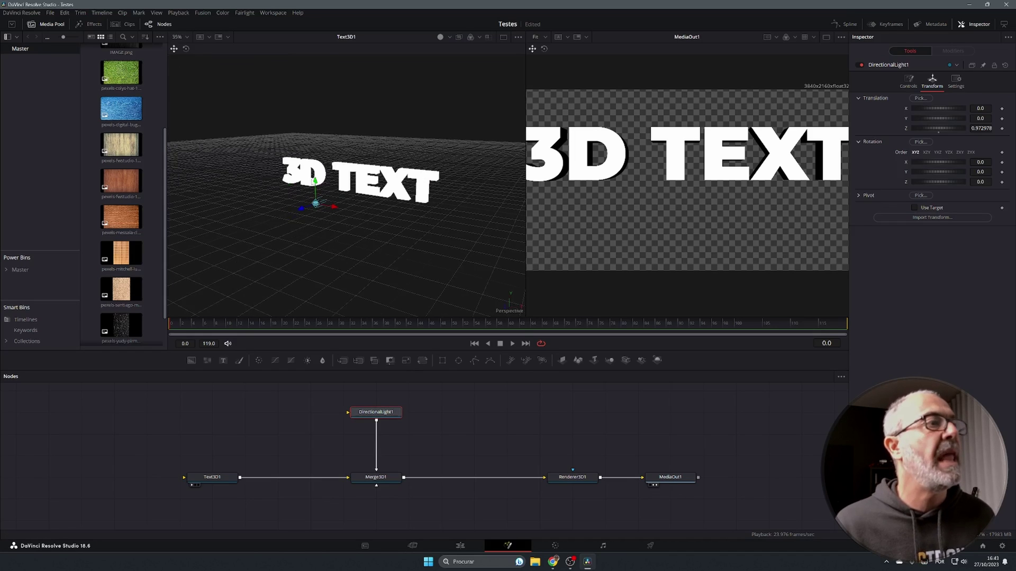
left_click_drag(316, 188, 286, 144)
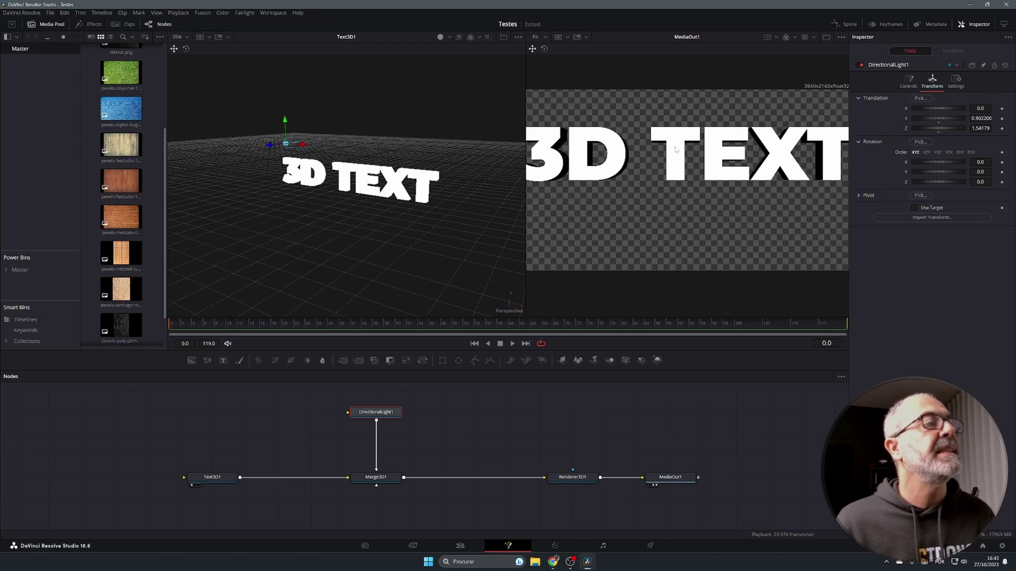
Step: Save the project and tilt DirectionalLight1 to an X rotation of about -31.3
key("ctrl+s")
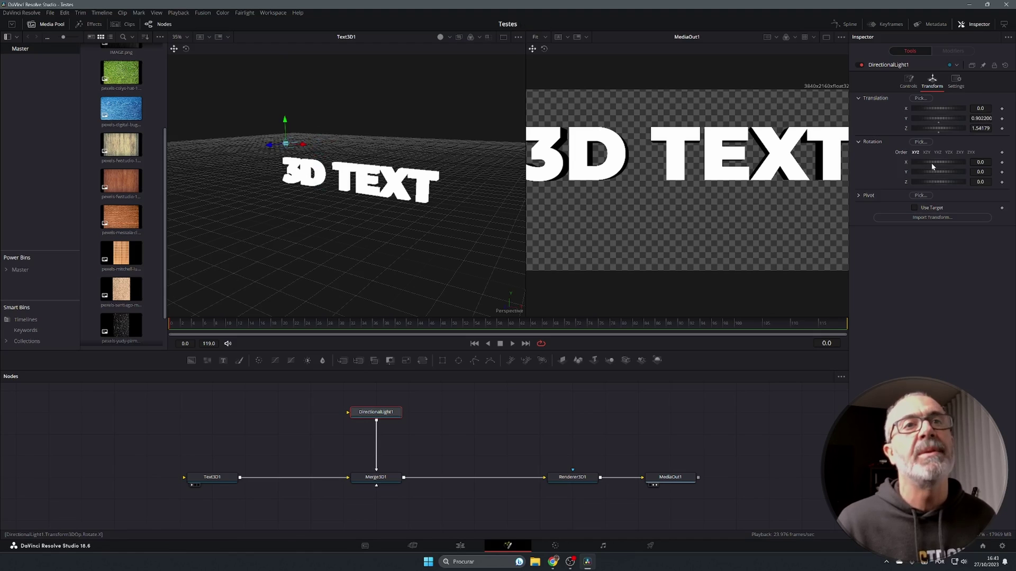
mouse_move(934, 162)
left_mouse_down()
mouse_move(910, 162)
mouse_move(928, 167)
left_mouse_up()
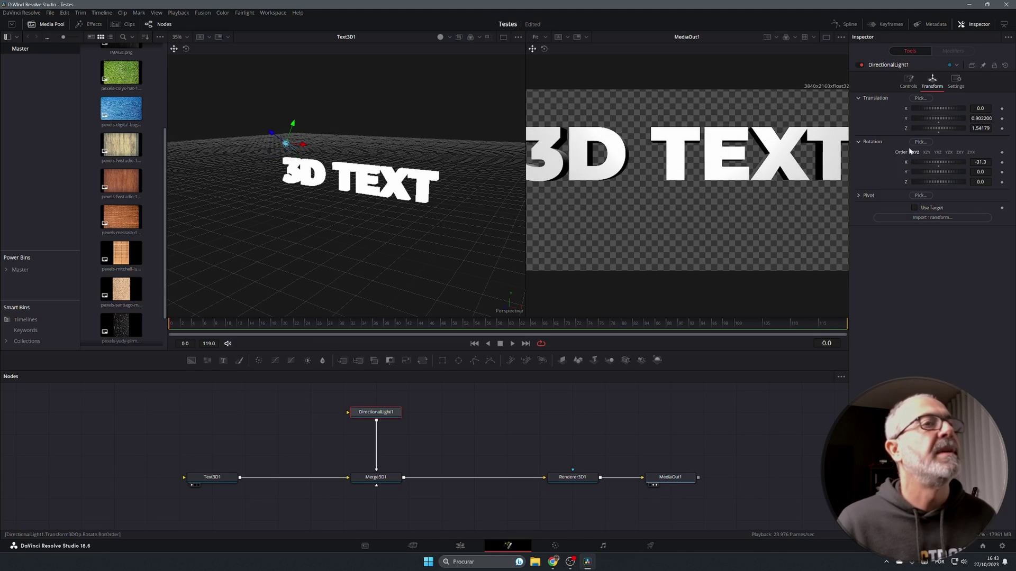
Step: Try the color choices for DirectionalLight1 and keep white (#ffffff)
left_click(906, 85)
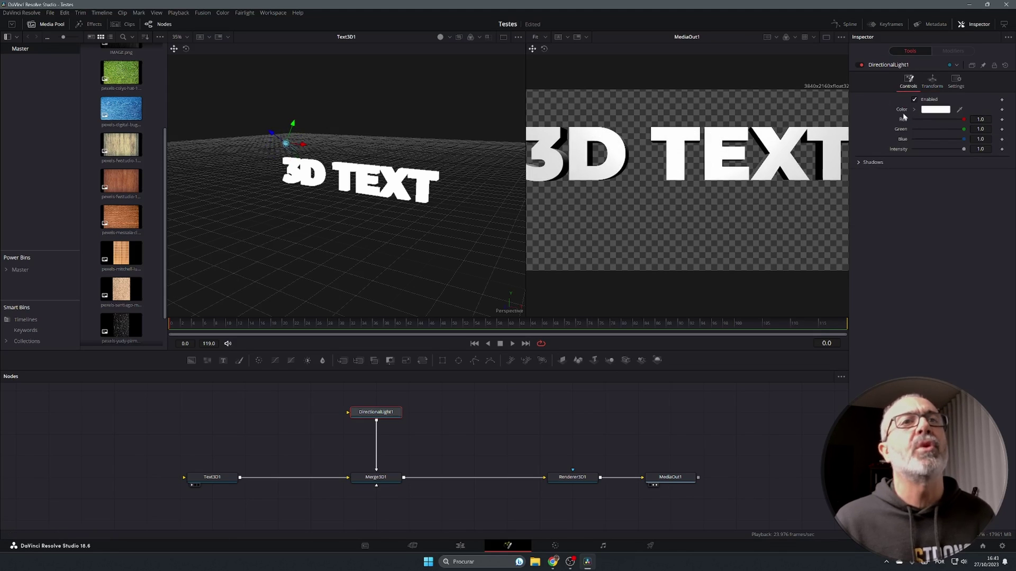
left_click(935, 109)
left_click_drag(577, 218, 581, 289)
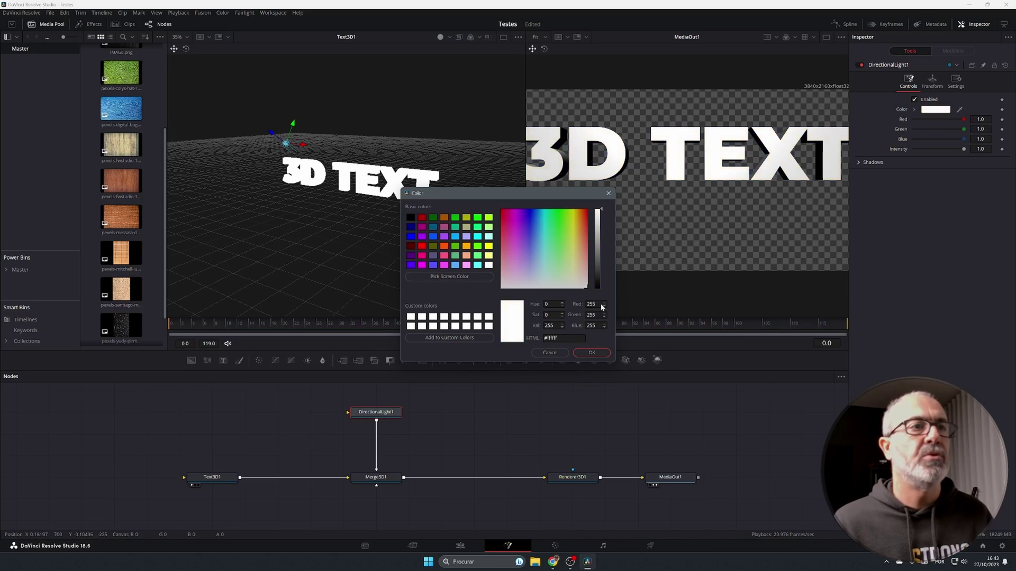
left_click(605, 355)
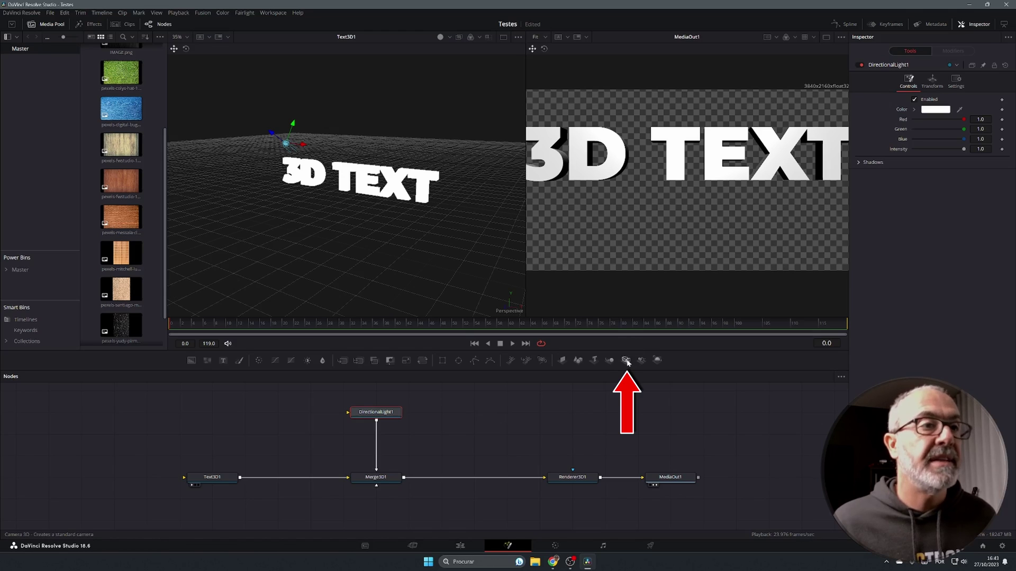
Step: Add a Camera 3D node beside DirectionalLight1 and connect its output to Merge3D1
left_click_drag(626, 360, 348, 437)
left_click_drag(451, 411, 418, 433)
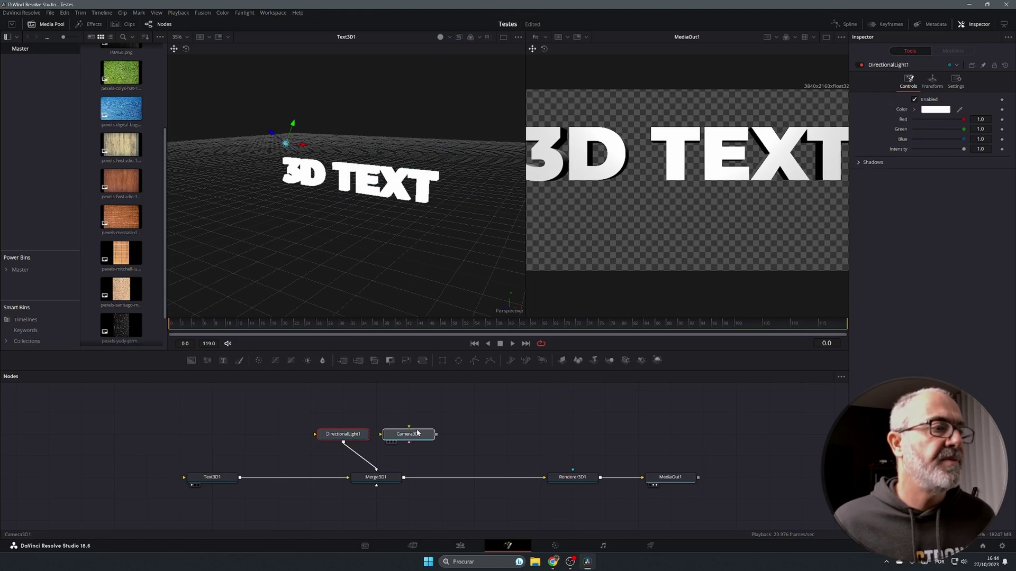
left_click(417, 433)
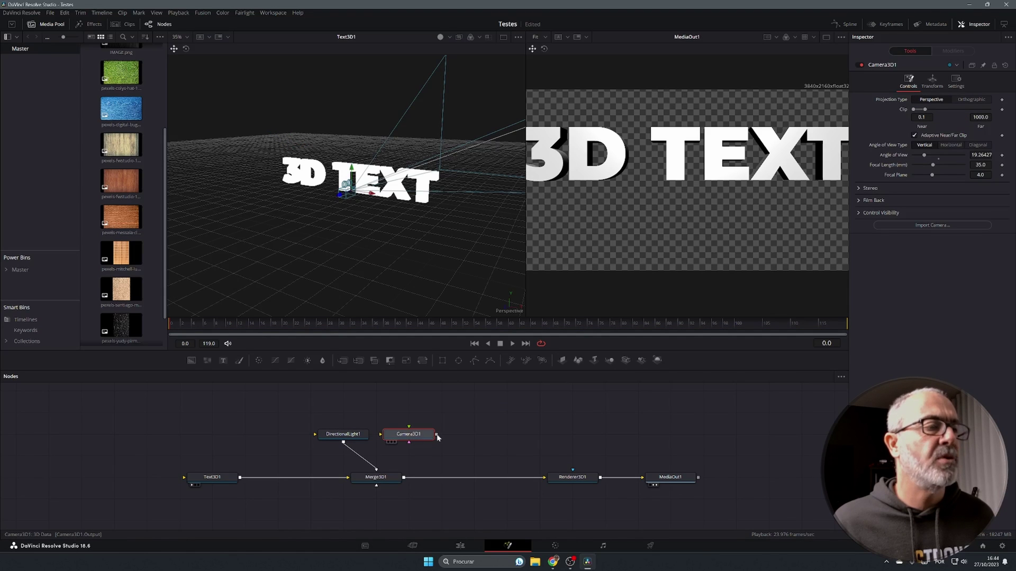
left_click_drag(437, 435, 385, 479)
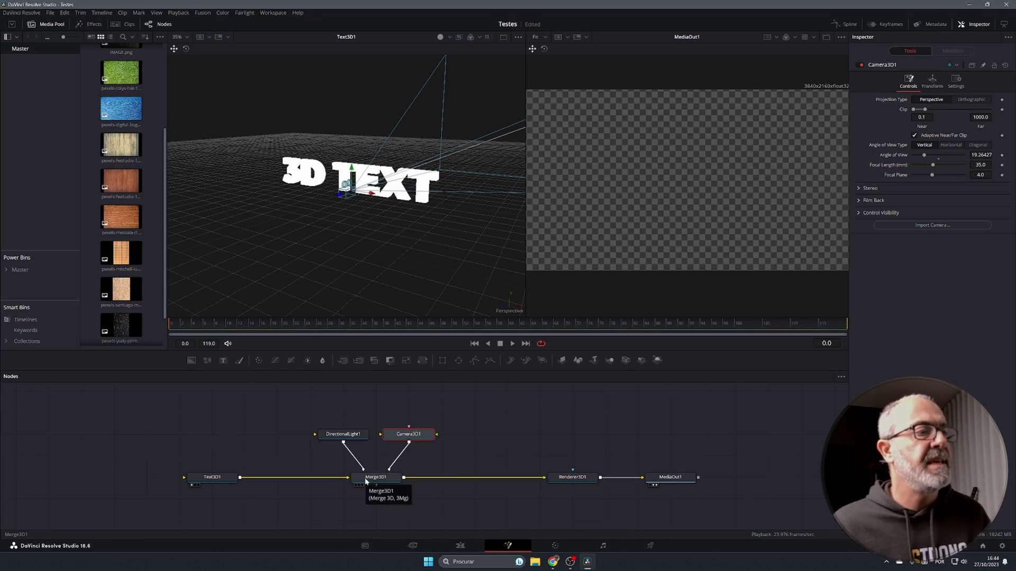
Step: Move Camera3D1 back along its Z axis, away from the text, to bring the title into its frame
left_click(382, 478)
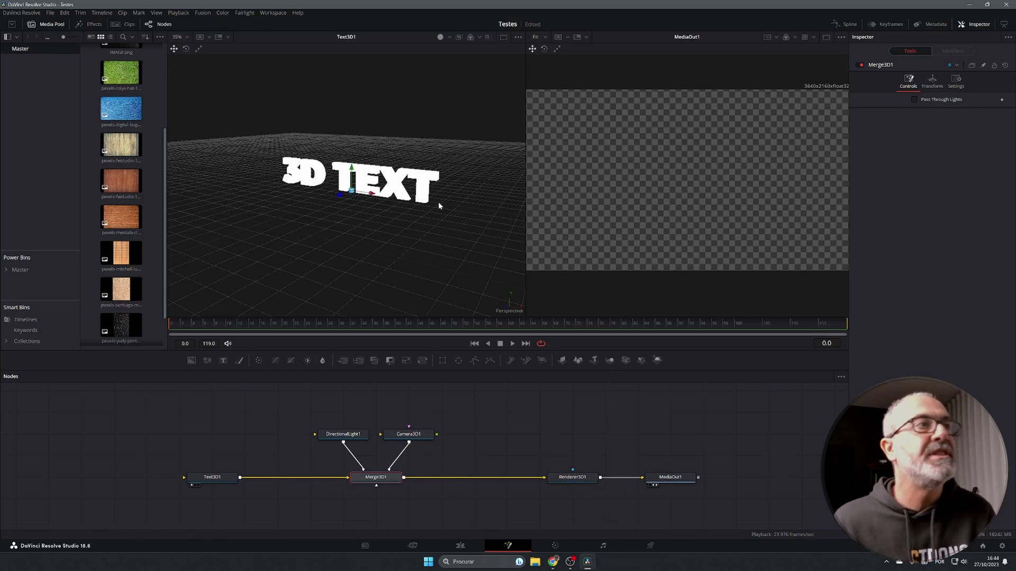
left_click(340, 195)
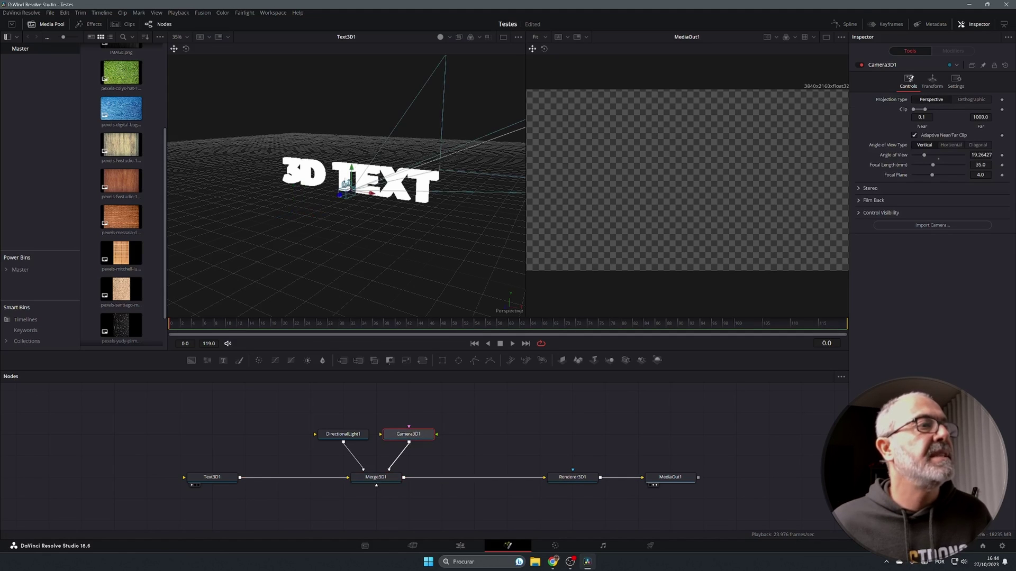
left_click_drag(340, 197, 119, 308)
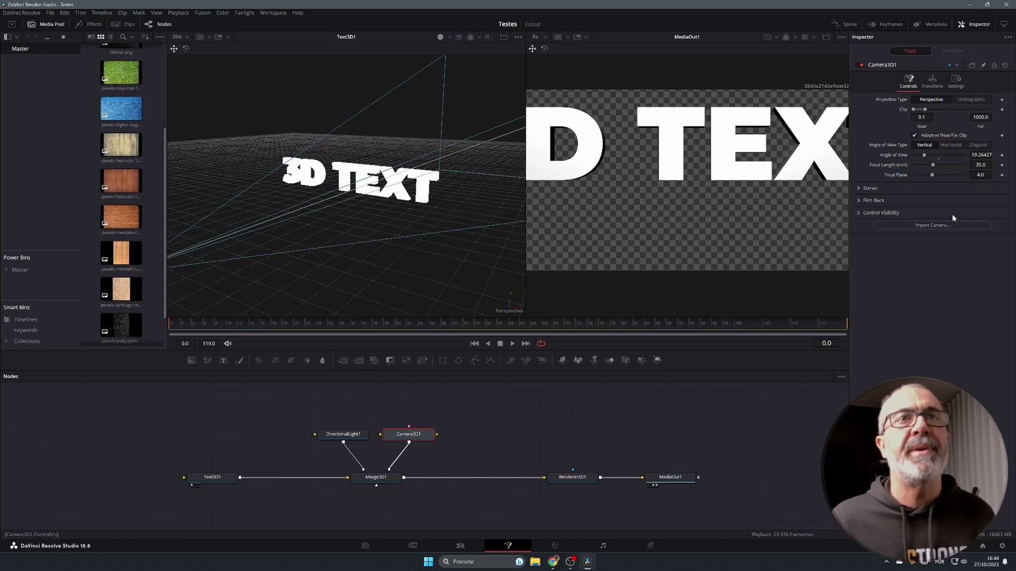
Step: Set the focal length of Camera3D1 to 24 mm
left_click(981, 164)
type("24")
key("Tab")
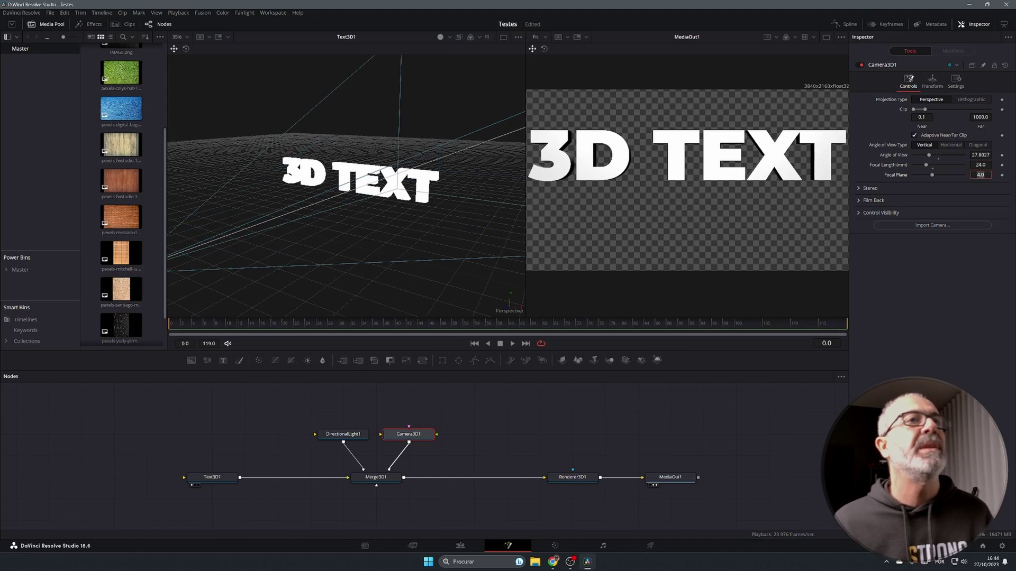
Step: Position Camera3D1 at about Y 0.858 and Z 3.98 with an X rotation of about -8.3, and save the project
left_click(932, 81)
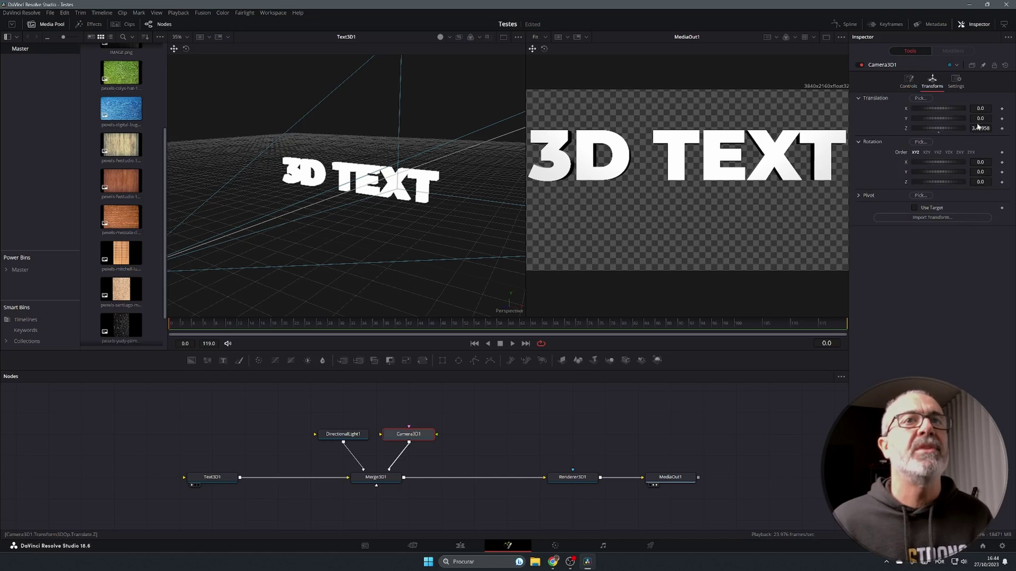
left_click_drag(938, 129, 955, 128)
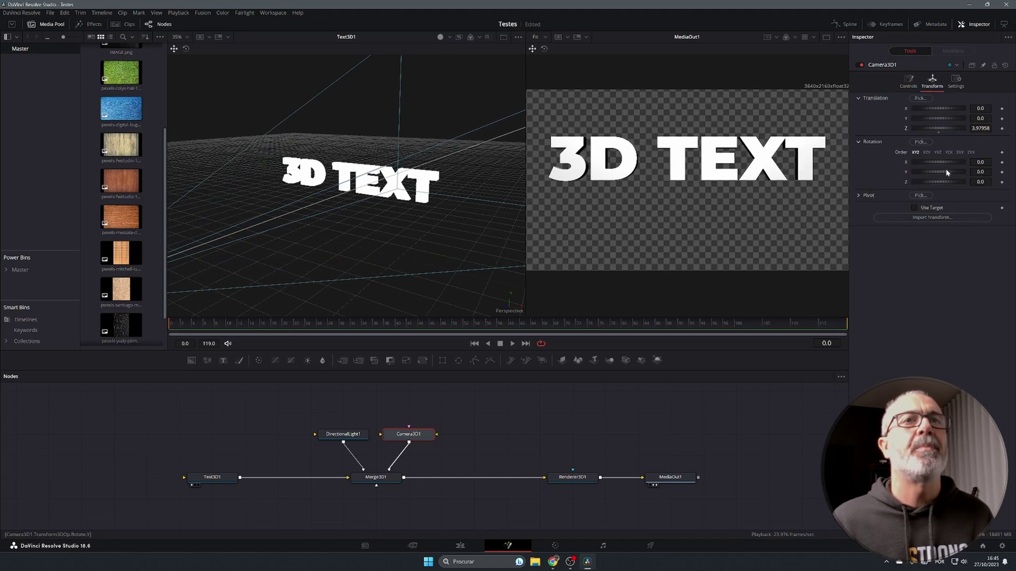
left_click_drag(938, 118, 955, 118)
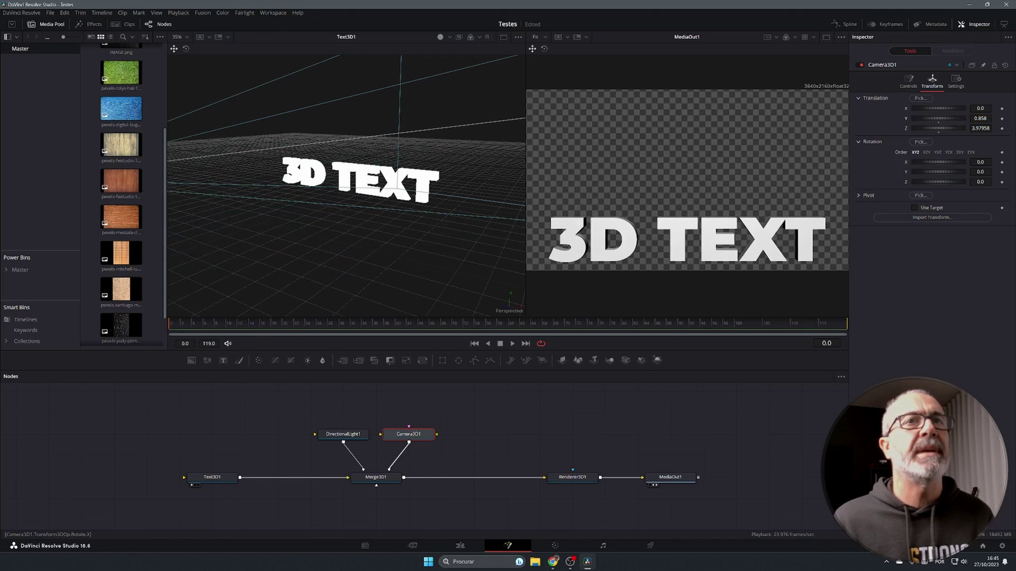
left_click_drag(938, 162, 931, 162)
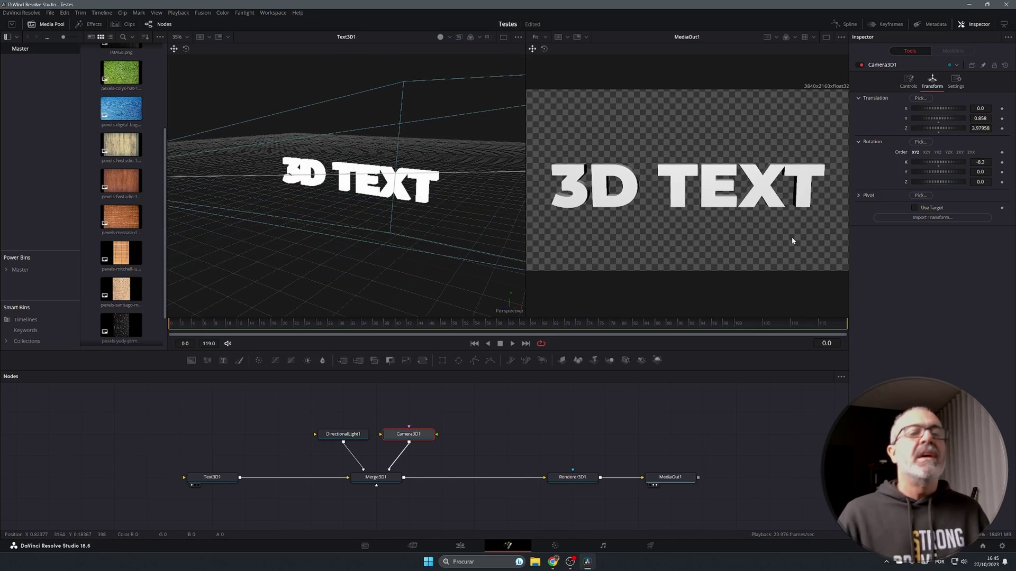
key("ctrl+s")
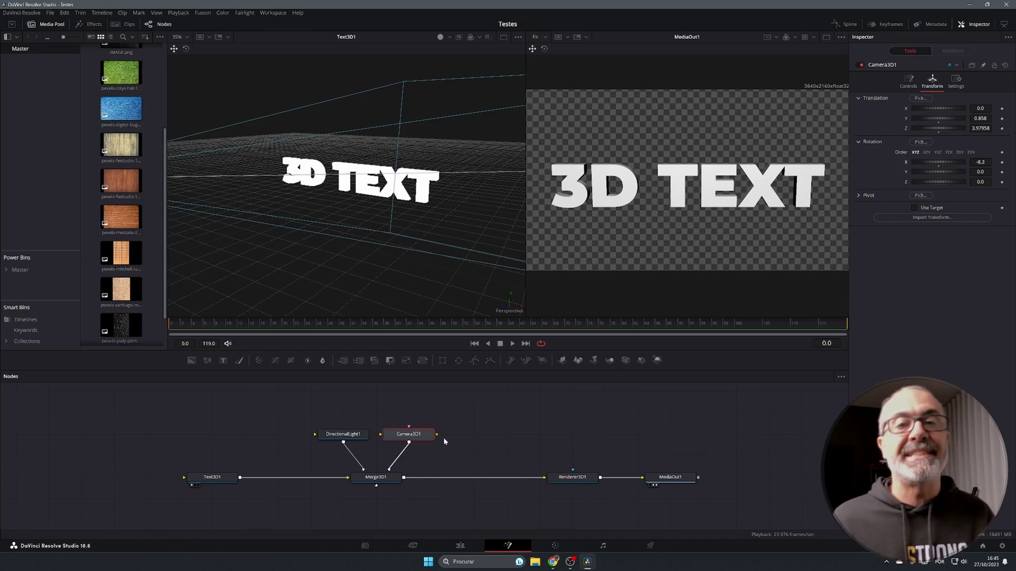
Step: Move the Merge3D1, DirectionalLight1 and Camera3D1 nodes together toward Renderer3D1 to free space after Text3D1
left_click_drag(294, 405, 421, 514)
left_click_drag(383, 477, 482, 477)
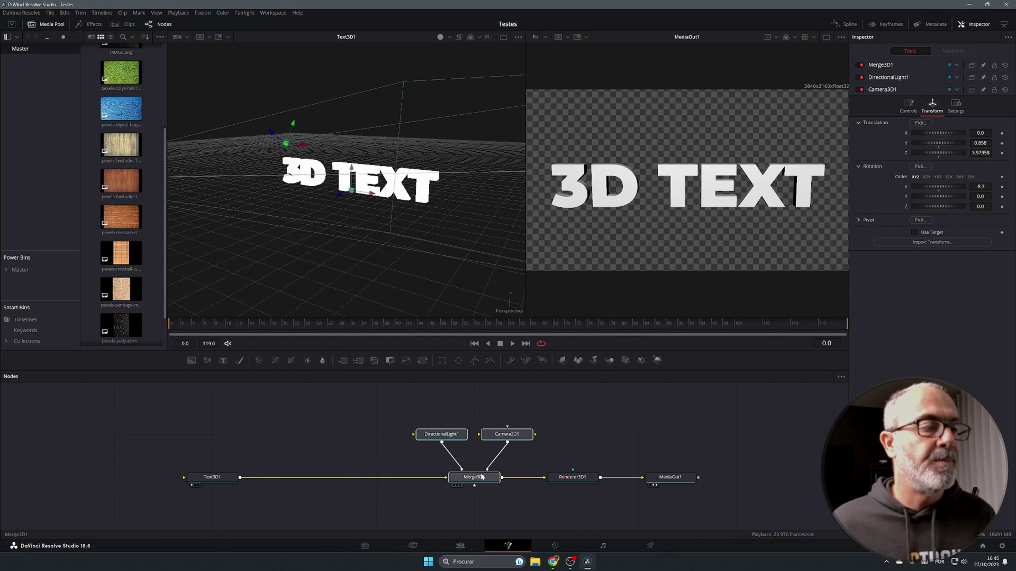
left_click(482, 477)
Step: Add a Replace Material 3D node directly after Text3D1
left_click(214, 479)
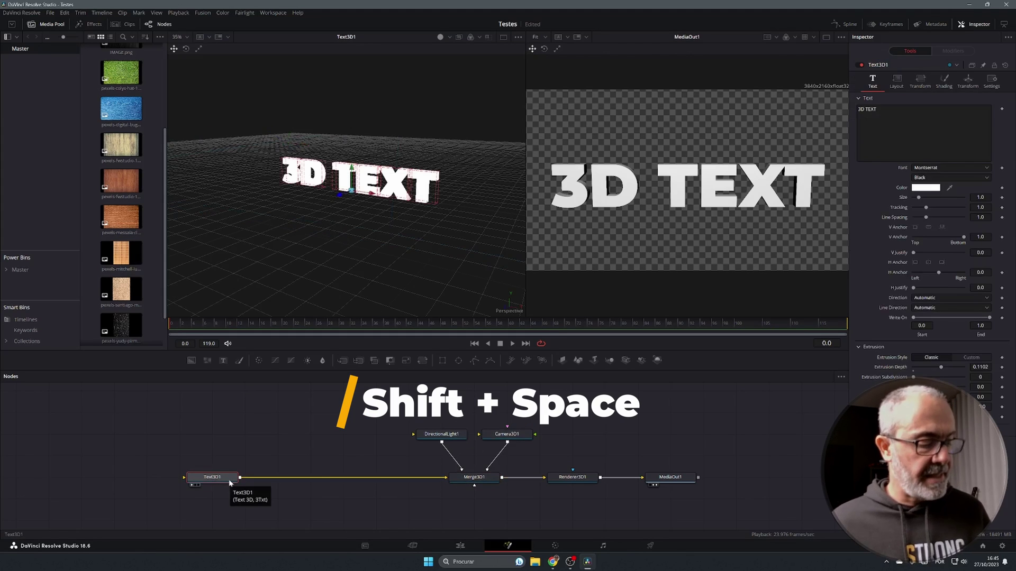
key("shift+space")
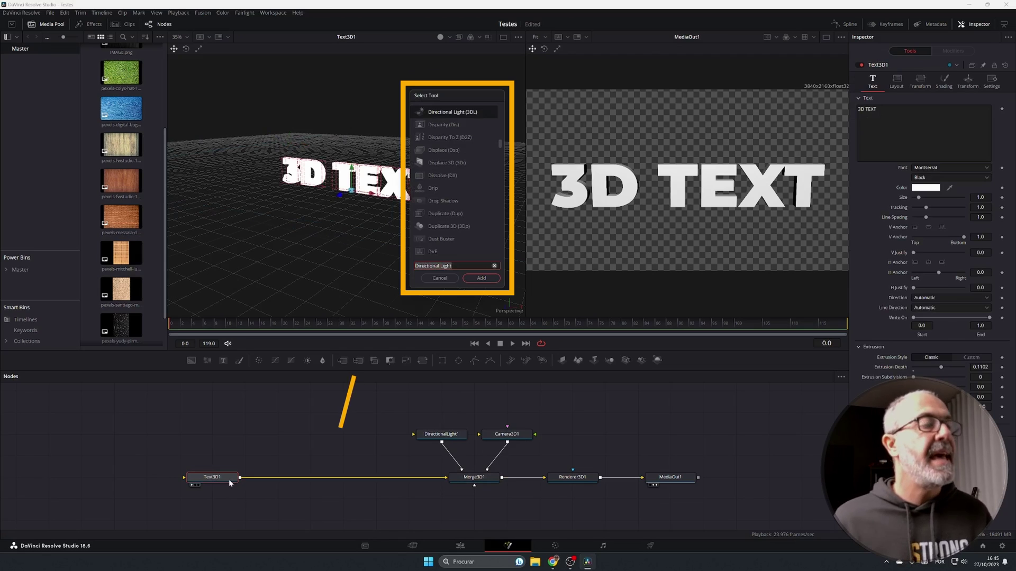
type("re")
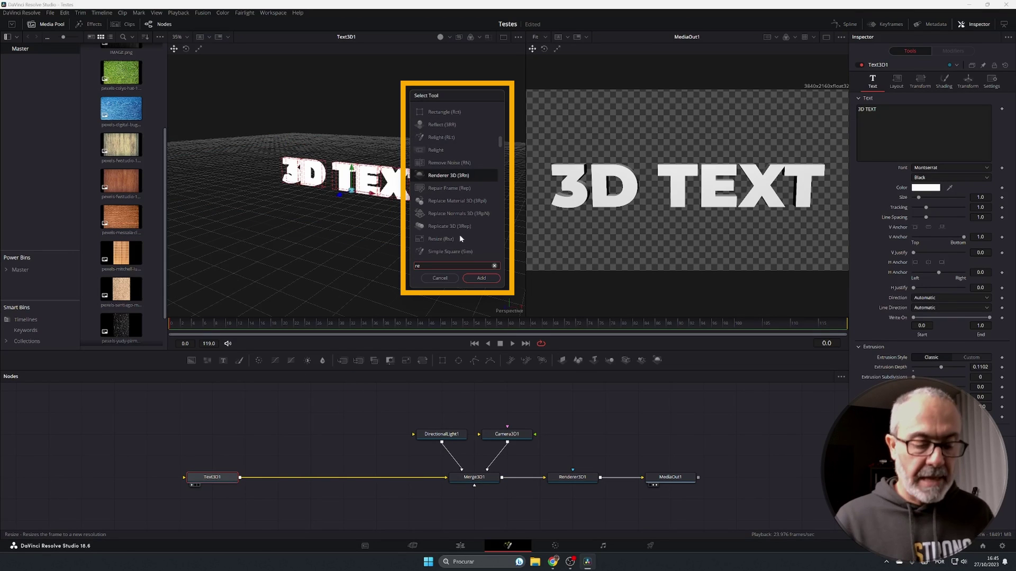
type("pla")
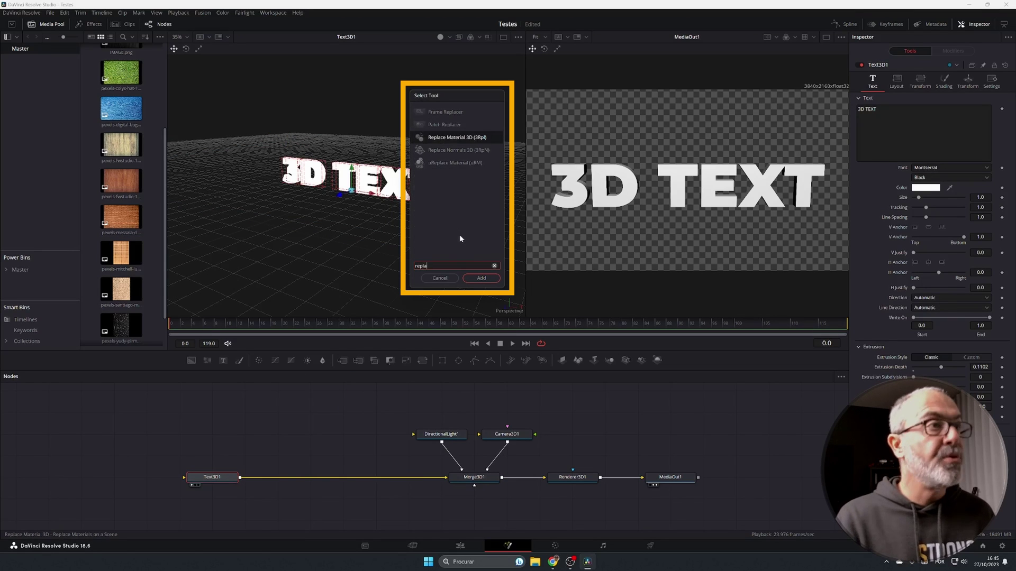
left_click(471, 137)
left_click(481, 278)
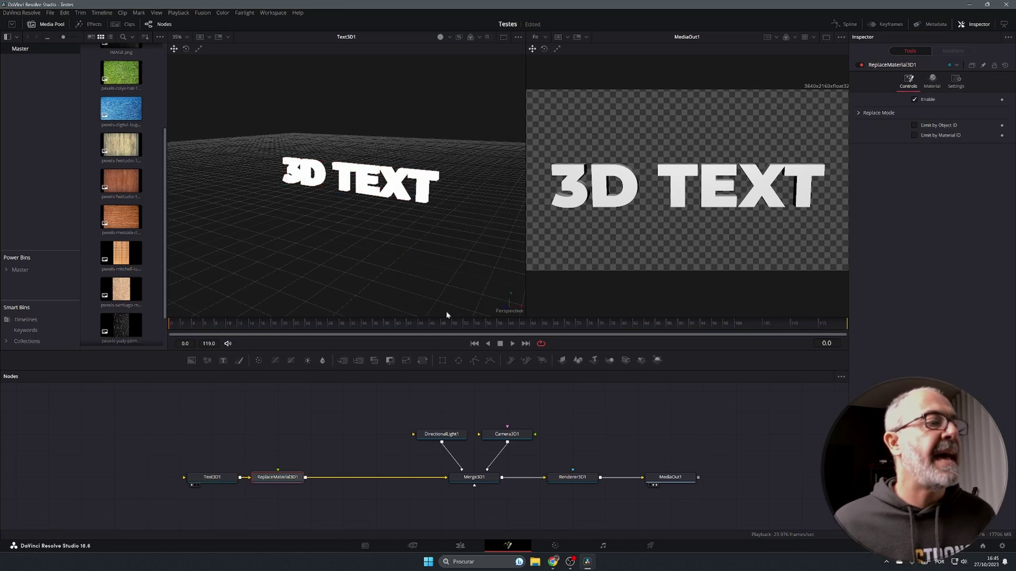
Step: Move ReplaceMaterial3D1 midway between Text3D1 and Merge3D1, and feed it the brick image pexels-messala-ciulla-1114226.jpg as its material
left_click_drag(278, 479, 343, 479)
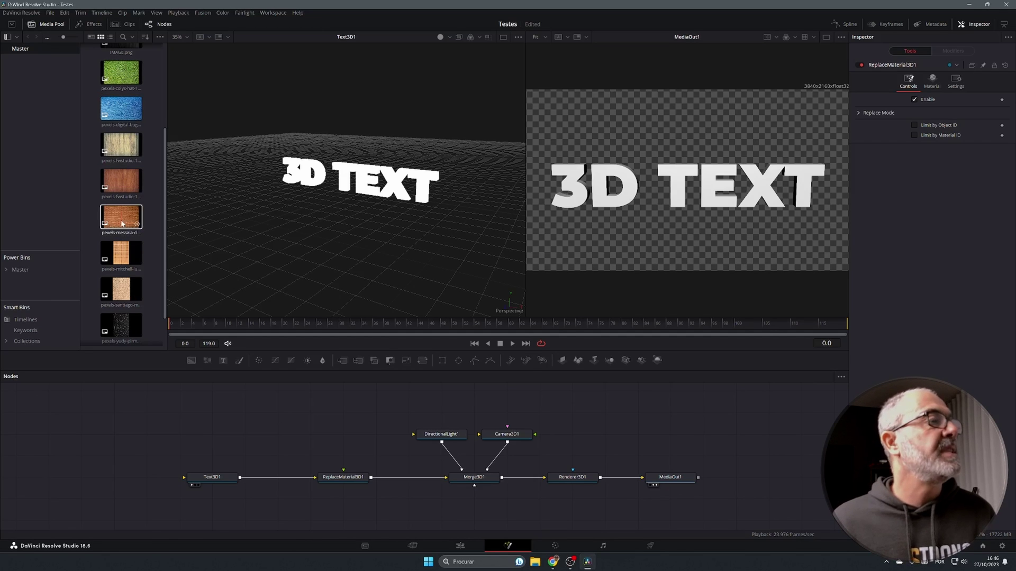
left_click_drag(120, 220, 345, 477)
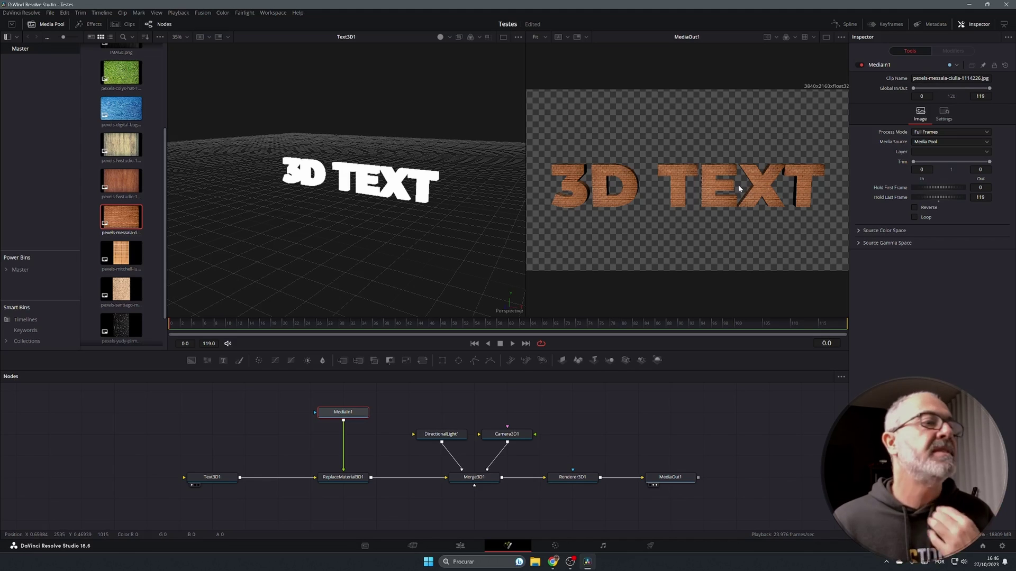
Step: Keyframe the Size of Text3D1 at frame 0, frame 30, about frame 80 and the last frame, 119
left_click(204, 478)
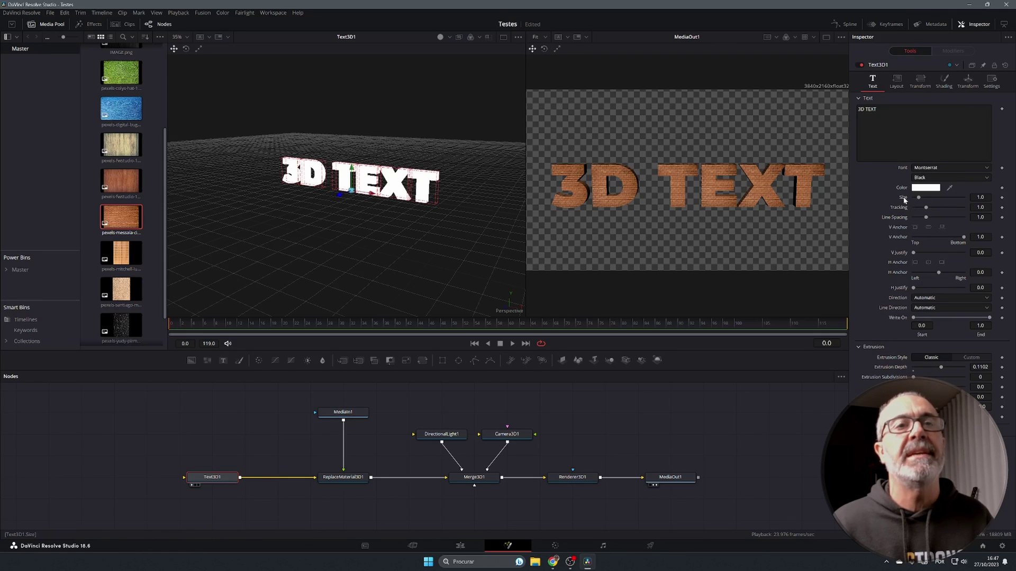
left_click(1002, 198)
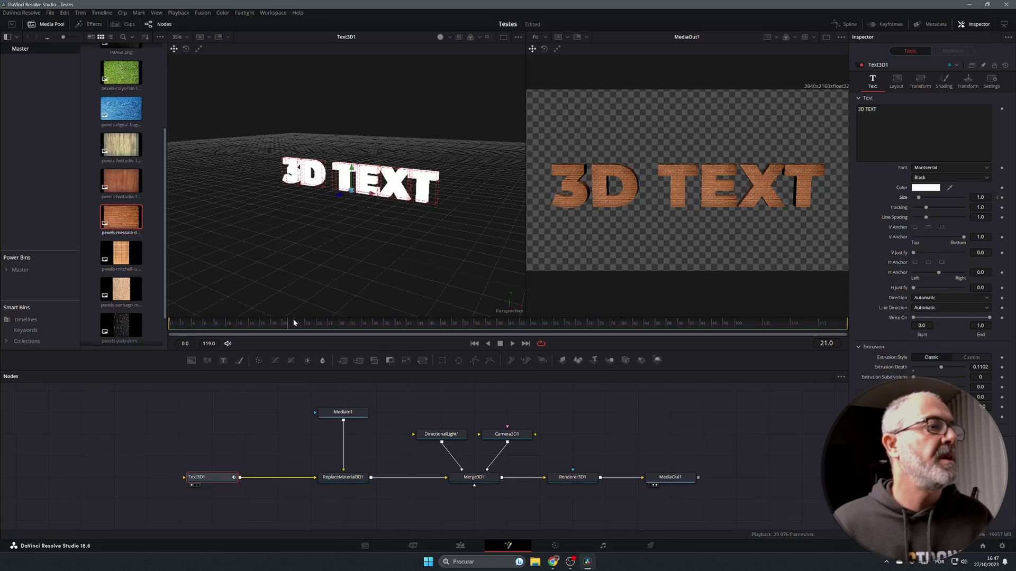
key("Left")
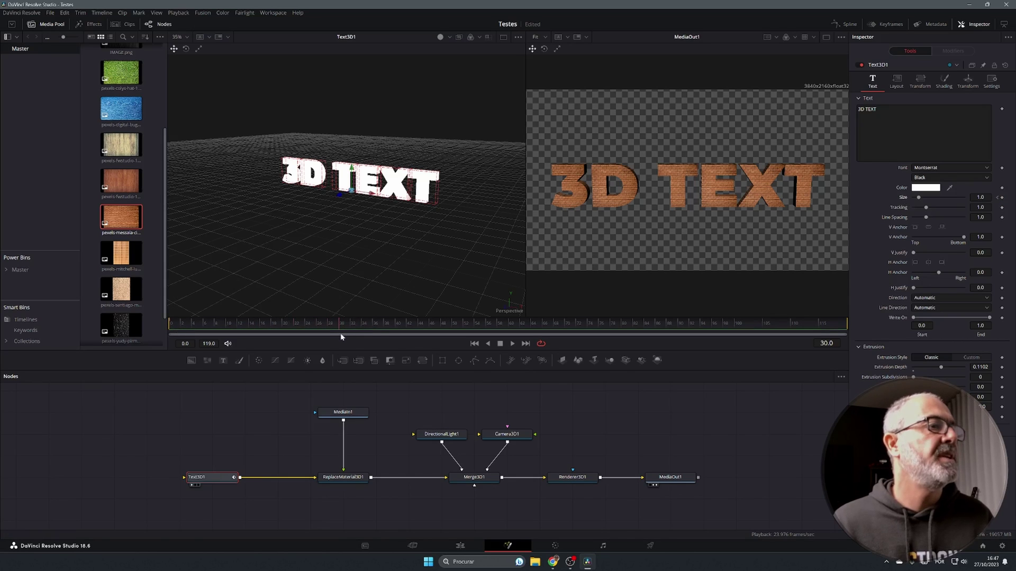
left_click(1001, 198)
left_click_drag(842, 331, 615, 317)
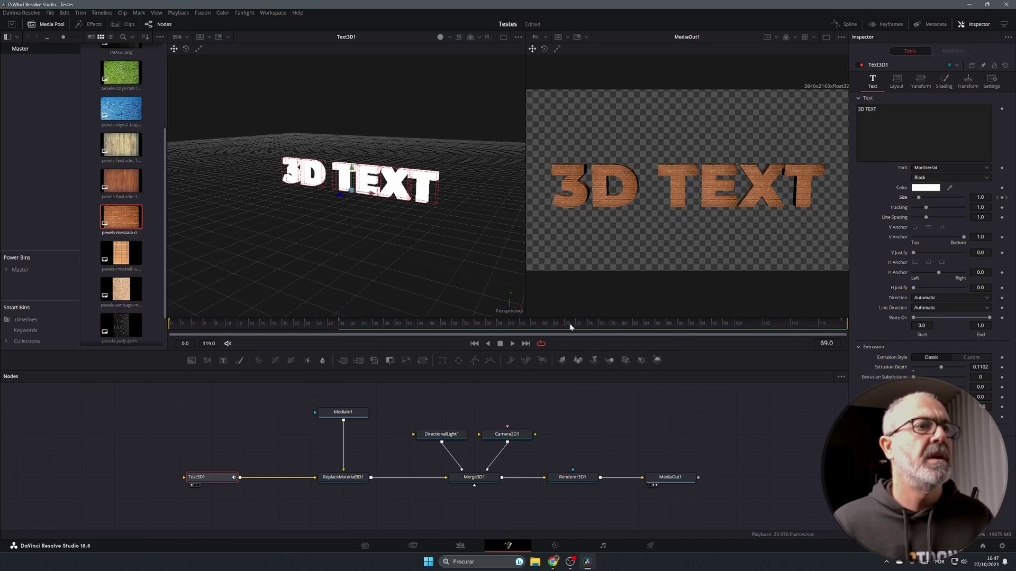
left_click_drag(615, 333, 626, 331)
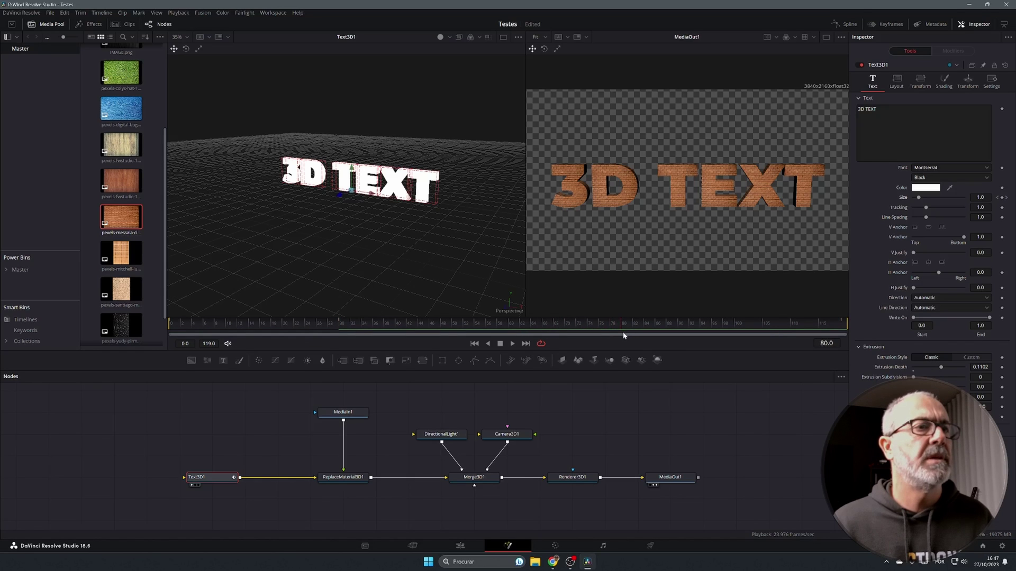
left_click(1002, 198)
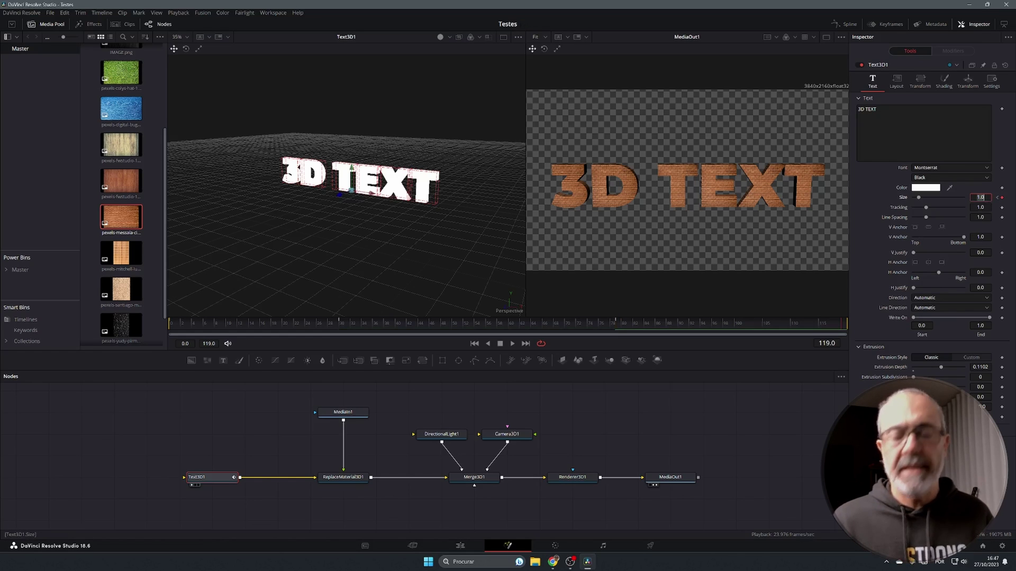
Step: Set the Size of Text3D1 to 0 at its end keyframes, frame 119 and frame 0
key("Tab")
left_click(998, 198)
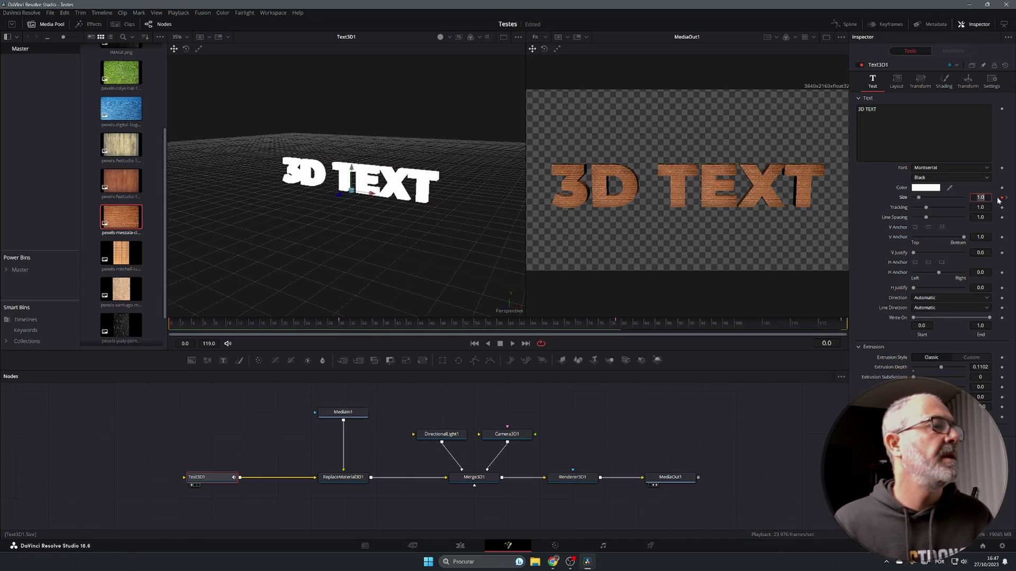
type("0")
key("Tab")
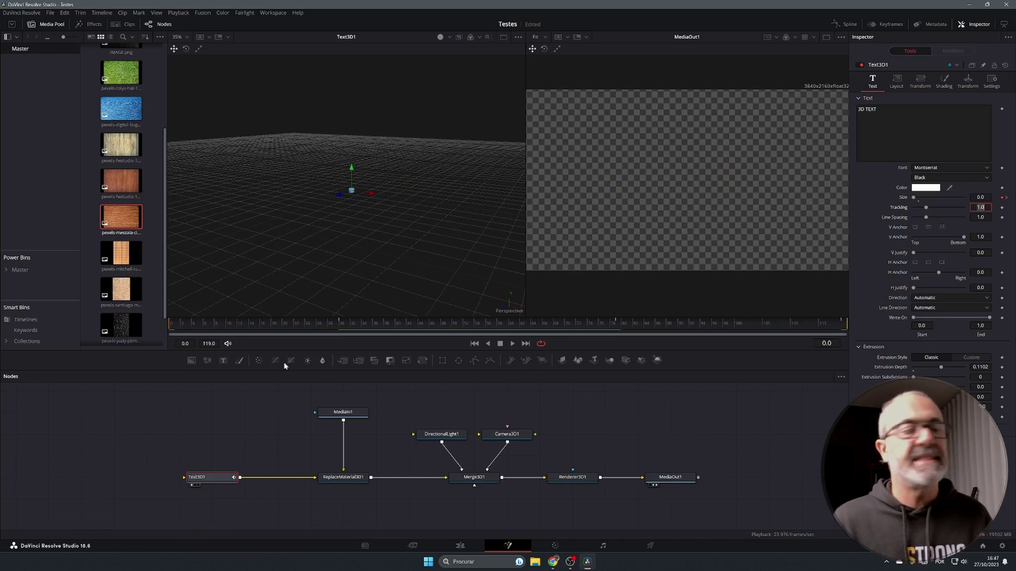
Step: On the Edit page, append the 3D composition after the second 3D Text clip on Video 2 and play it back
left_click(459, 544)
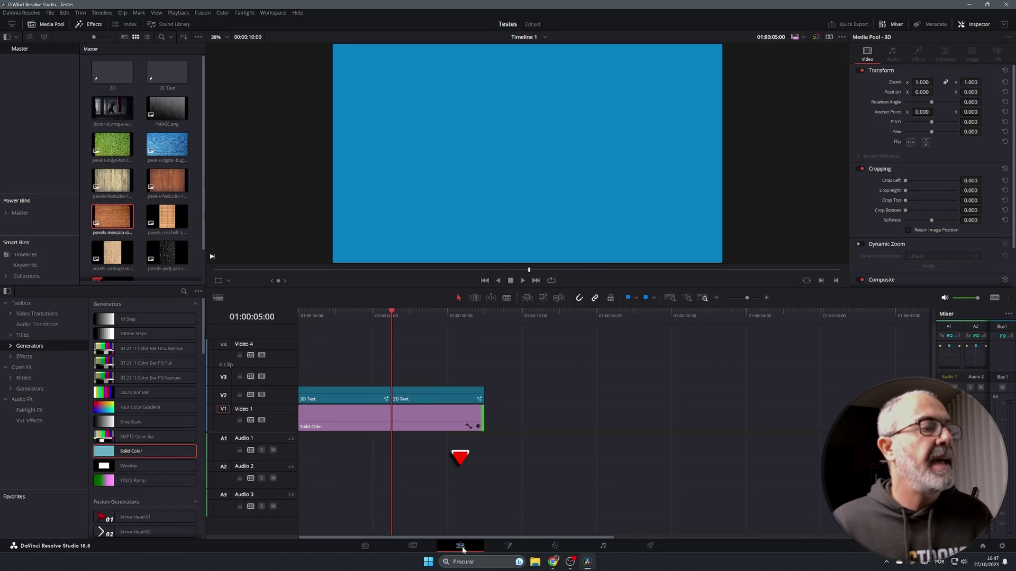
left_click(111, 74)
left_click_drag(111, 74, 576, 413)
left_click(489, 314)
key("space")
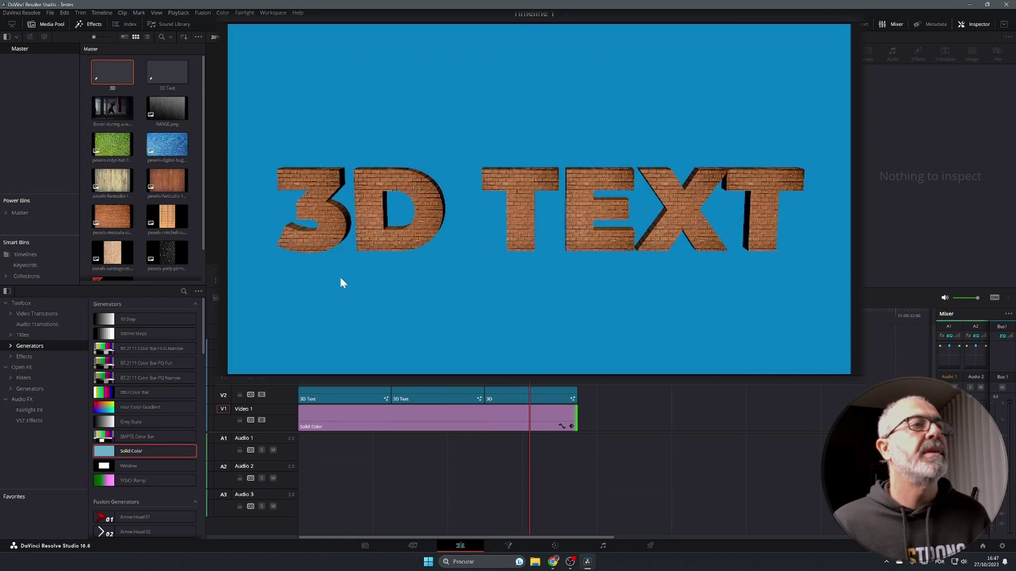